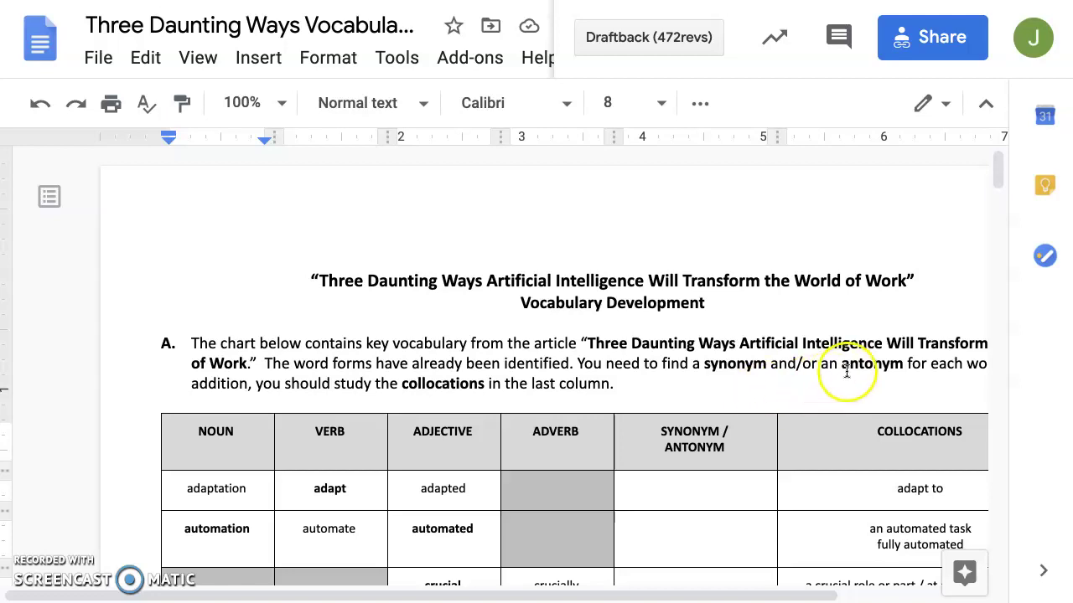
- Look through the vocabulary chart's word forms, synonym/antonym and collocation columns, and highlight the noun "empathy"
scroll(748, 335, down, 2)
scroll(747, 337, down, 1)
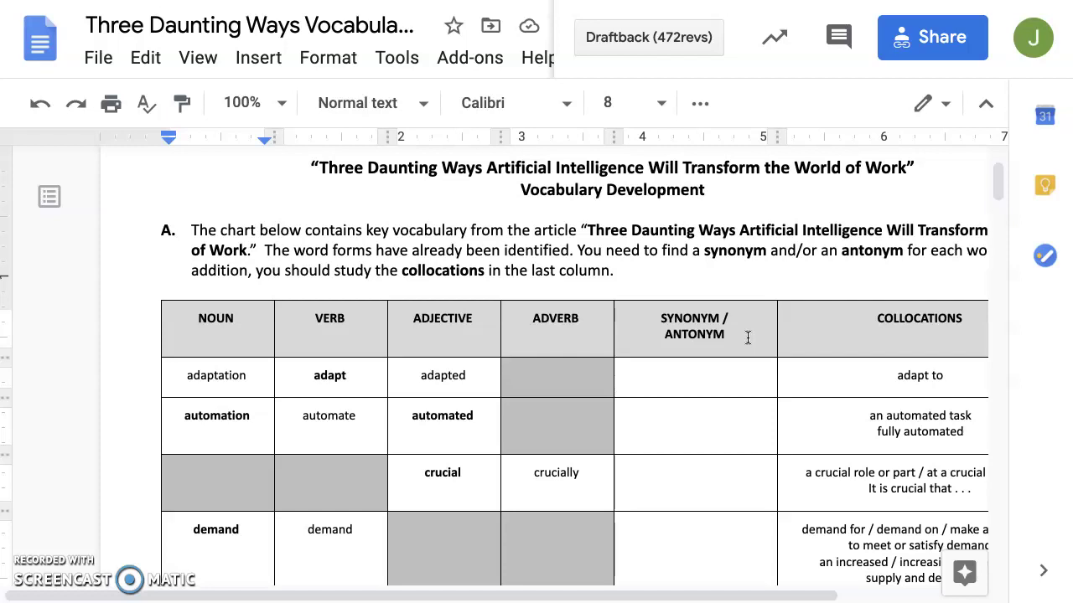
click(737, 339)
scroll(676, 359, down, 8)
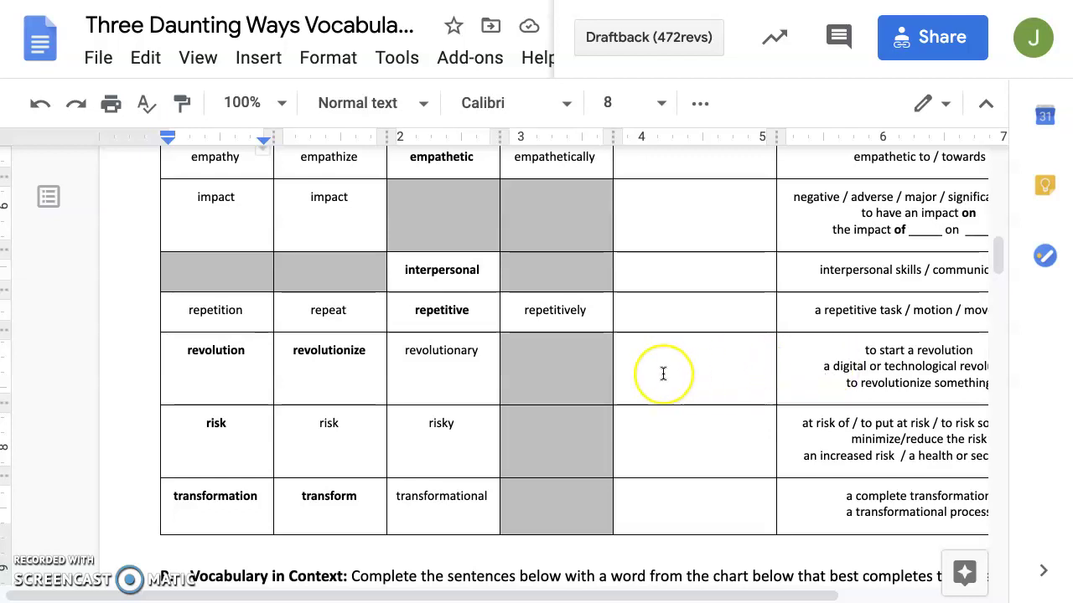
scroll(663, 374, up, 2)
scroll(663, 373, up, 2)
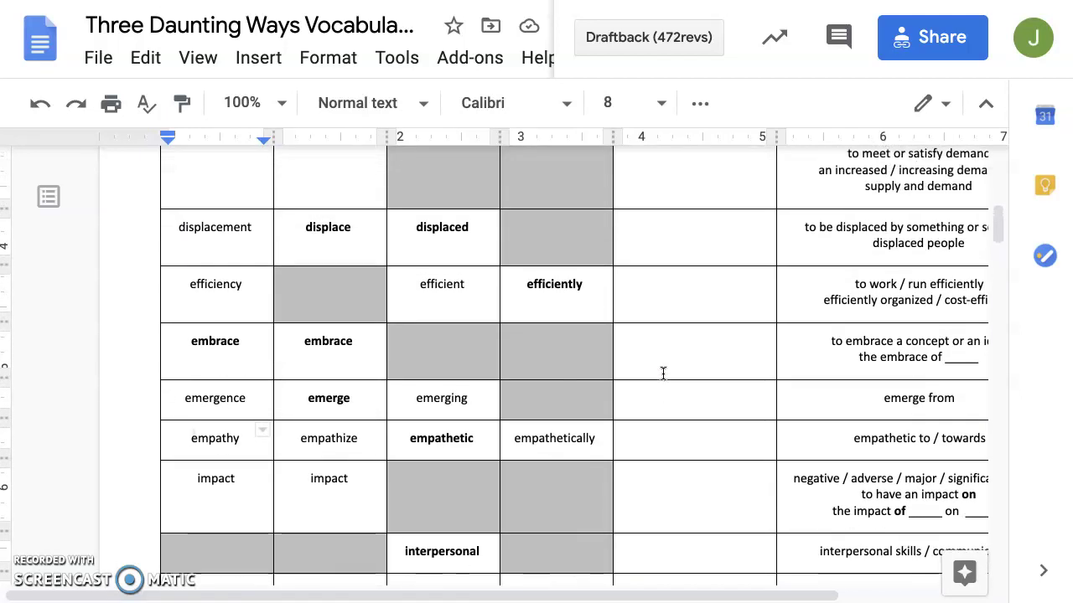
scroll(663, 373, down, 4)
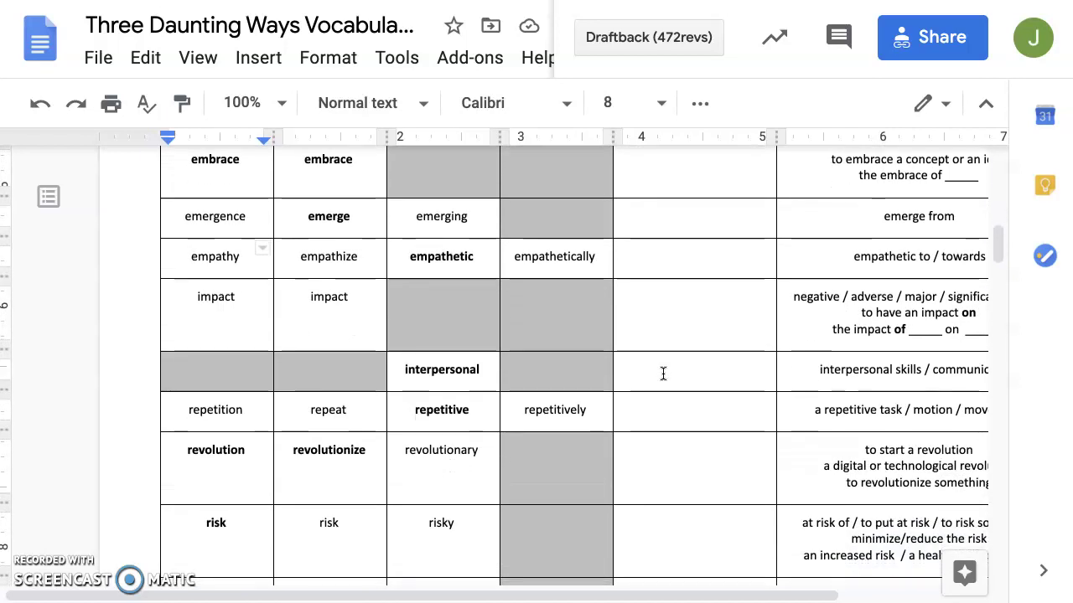
click(254, 455)
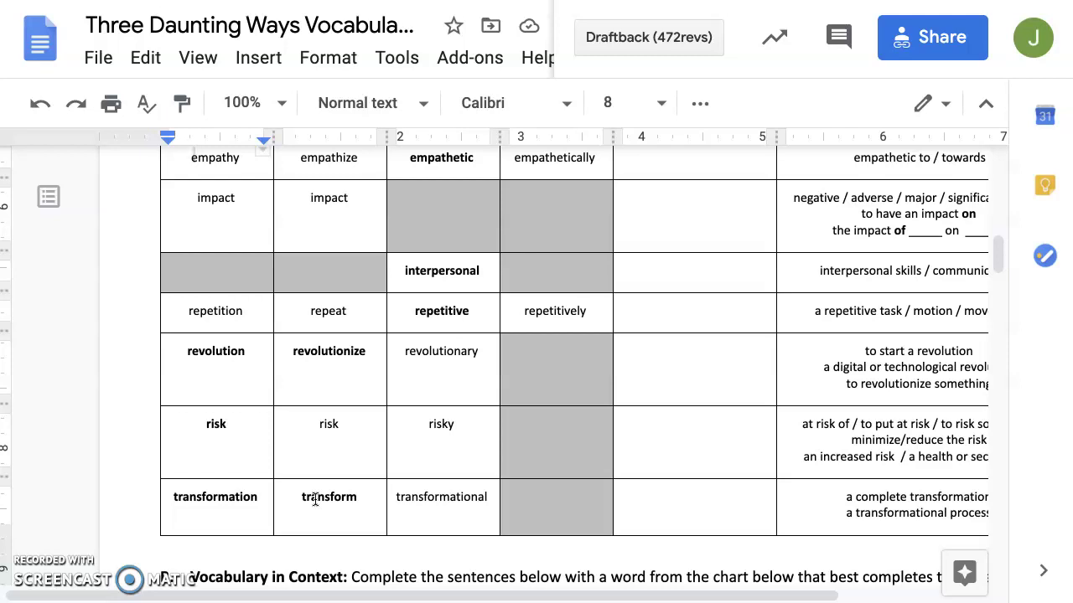
scroll(315, 500, up, 3)
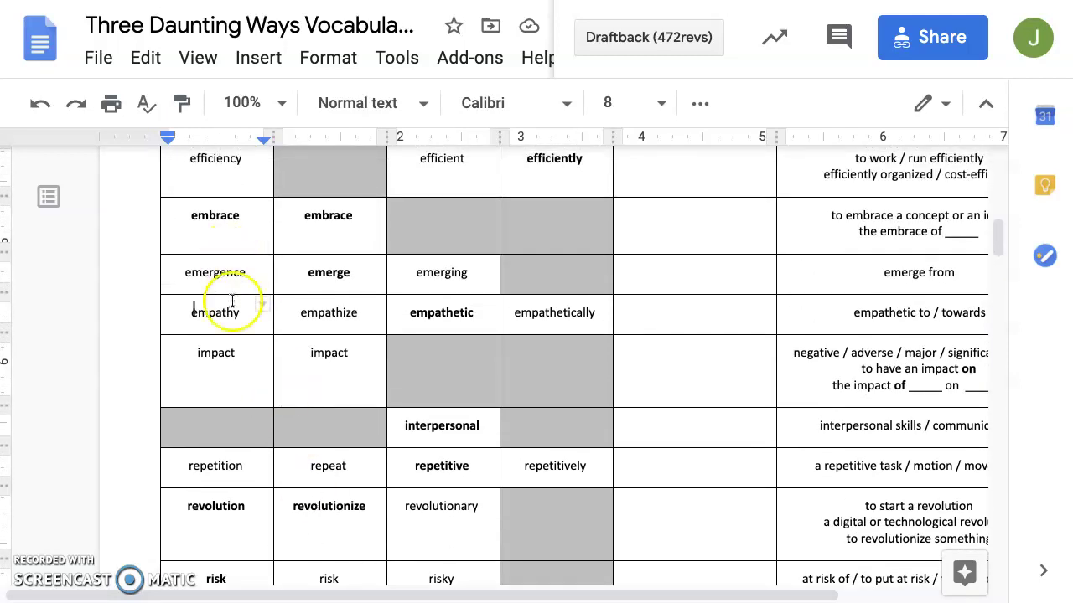
drag(244, 312, 192, 312)
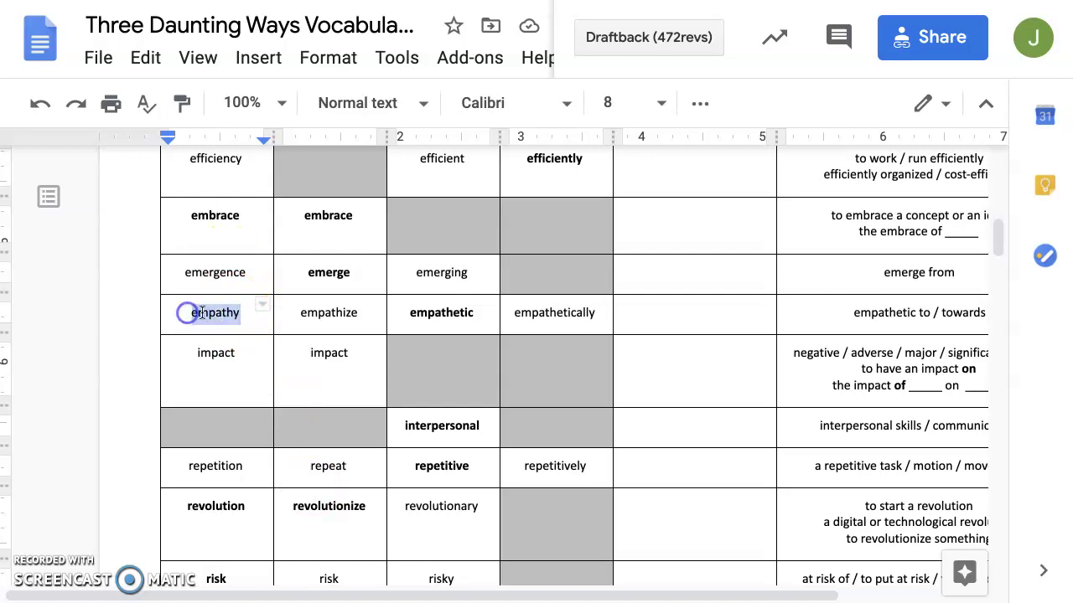
- Switch to the Longman Dictionary website and look up the word "empathy"
key(ctrl+Tab)
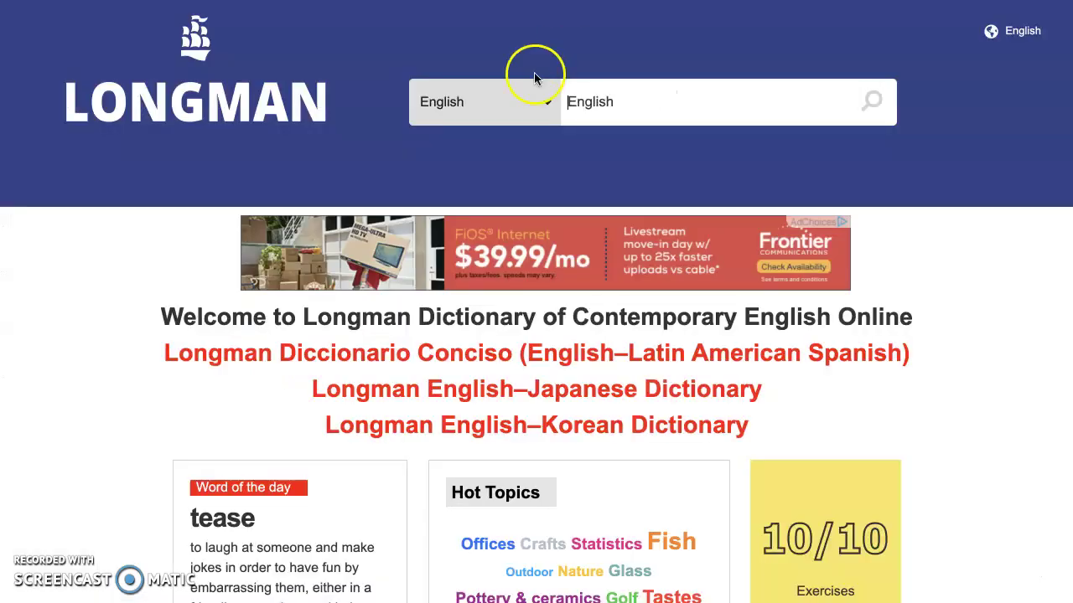
click(590, 92)
text(empha)
key(BackSpace)
key(BackSpace)
text(athy)
key(Return)
click(590, 147)
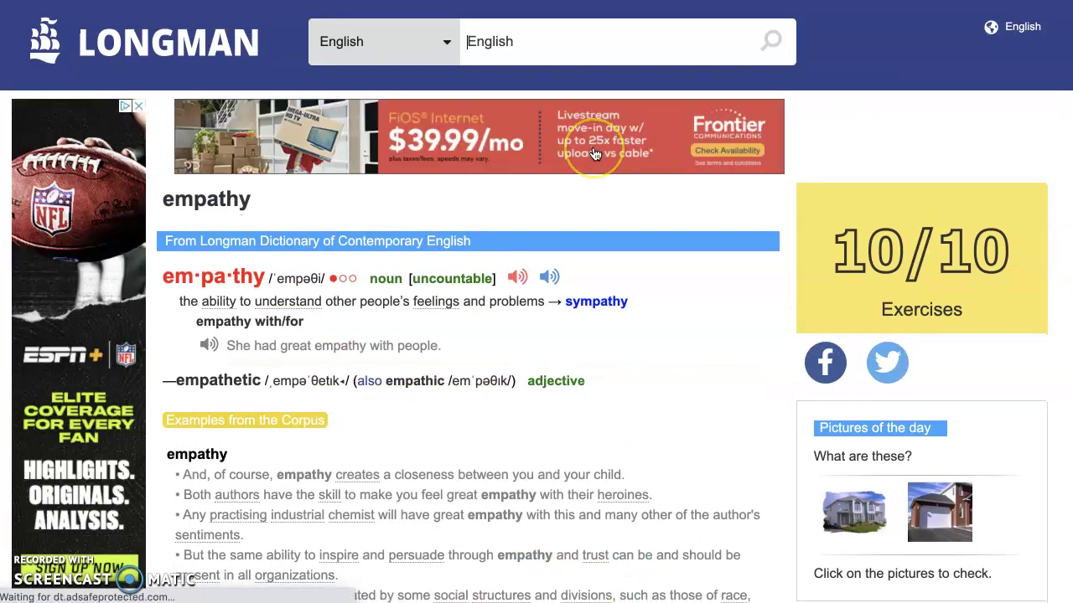
- Examine the empathy entry, highlighting the "empathetic" adjective line and the "empathy with/for" heading among the corpus examples
scroll(584, 265, down, 2)
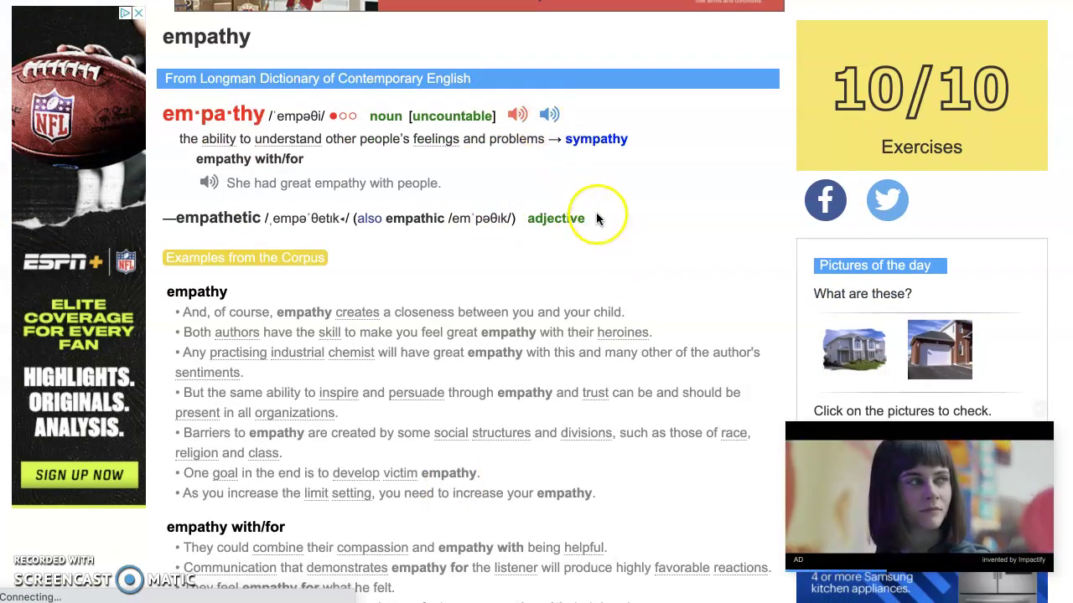
drag(586, 220, 158, 222)
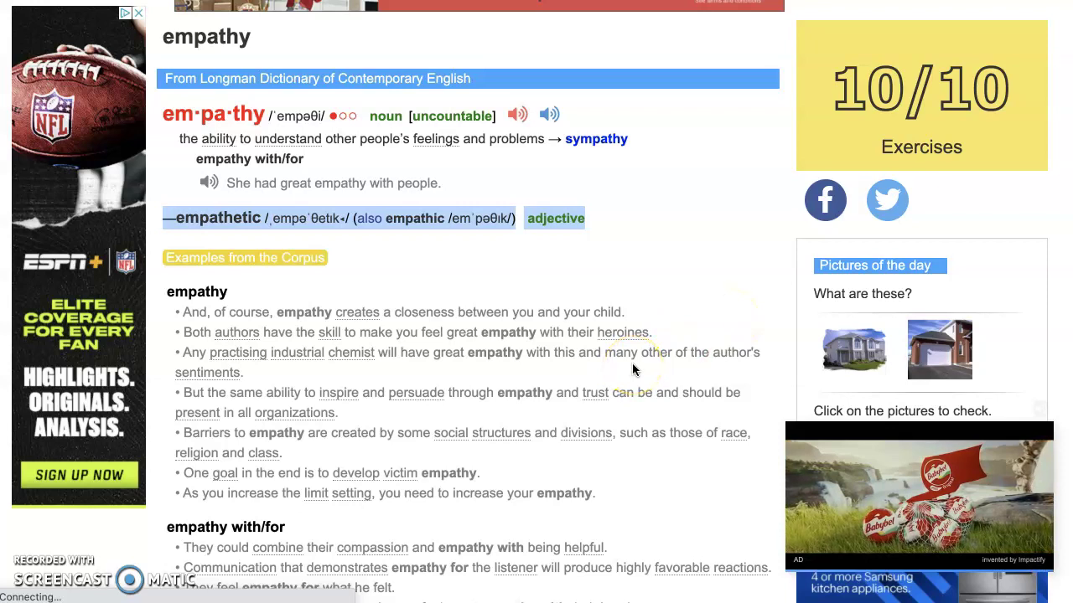
scroll(632, 370, down, 5)
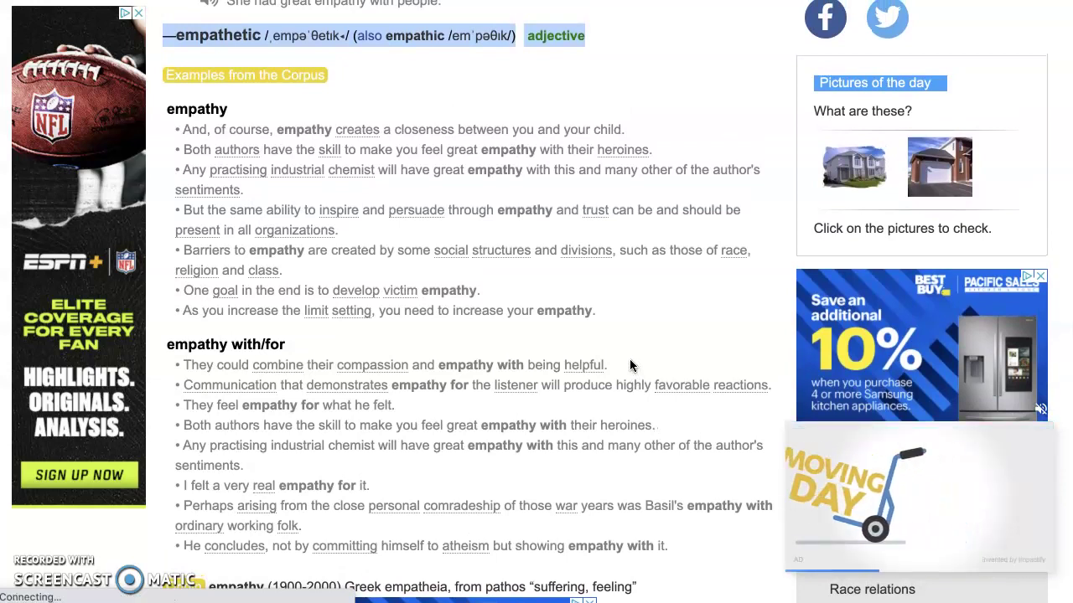
click(652, 391)
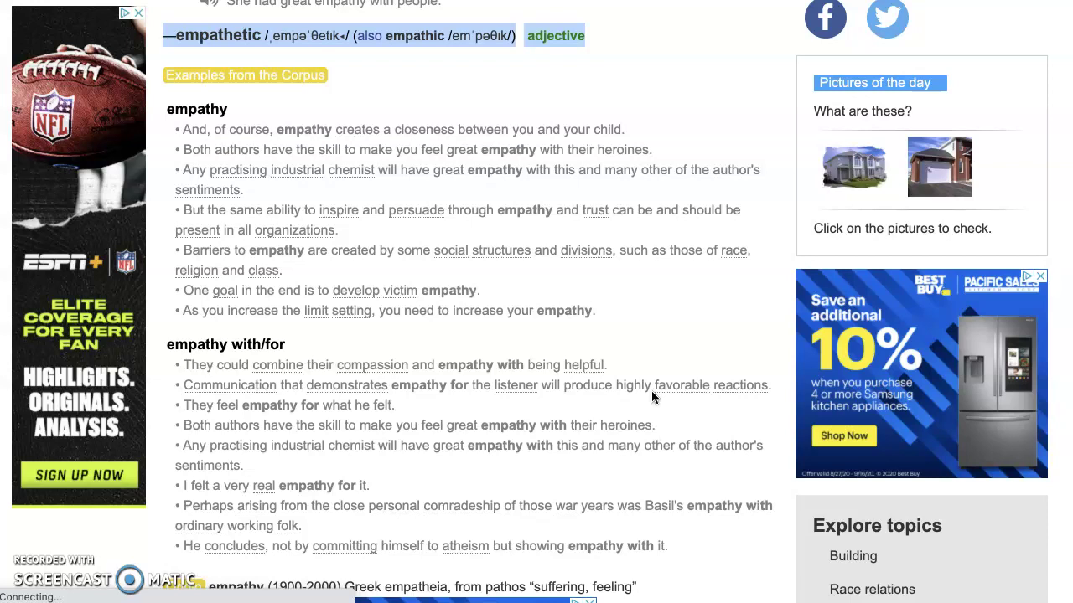
click(643, 388)
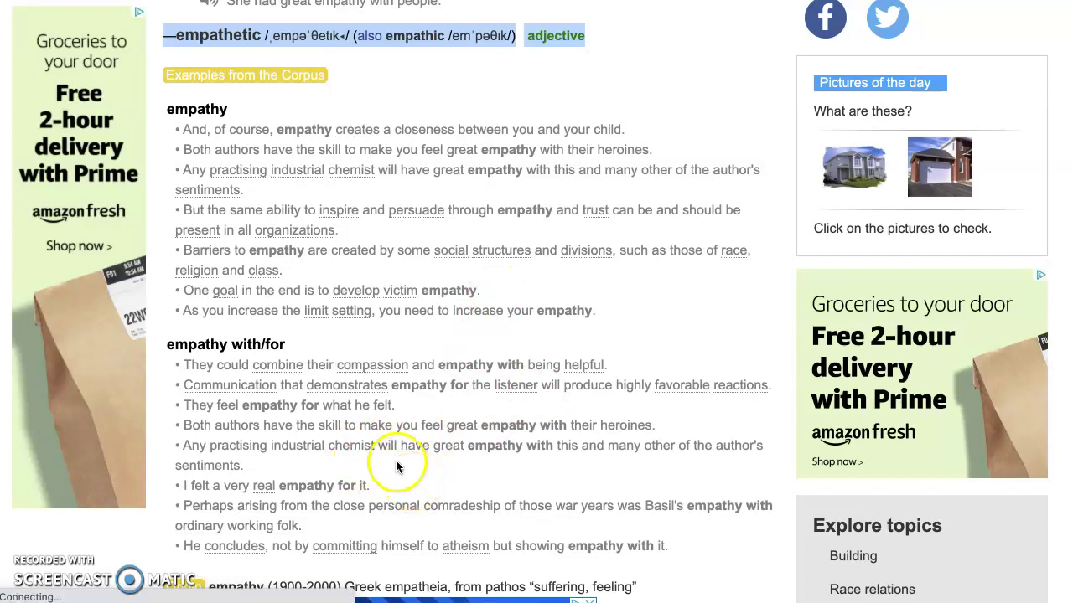
drag(166, 344, 322, 354)
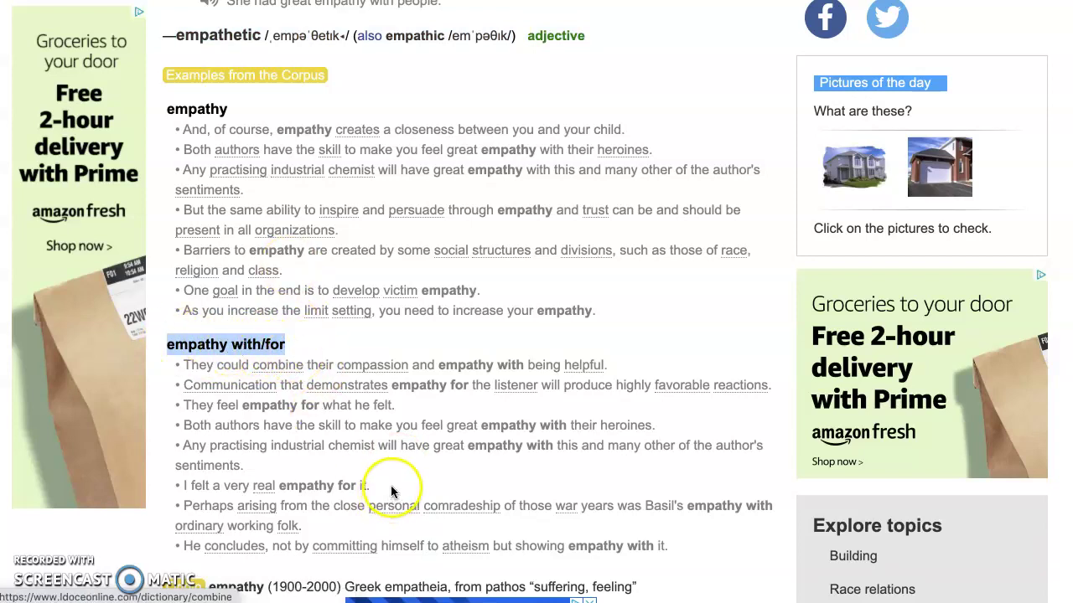
- Copy the example "I felt a very real empathy for it." into the blank Google Docs document and add empty lines below it
drag(395, 486, 184, 486)
key(ctrl+c)
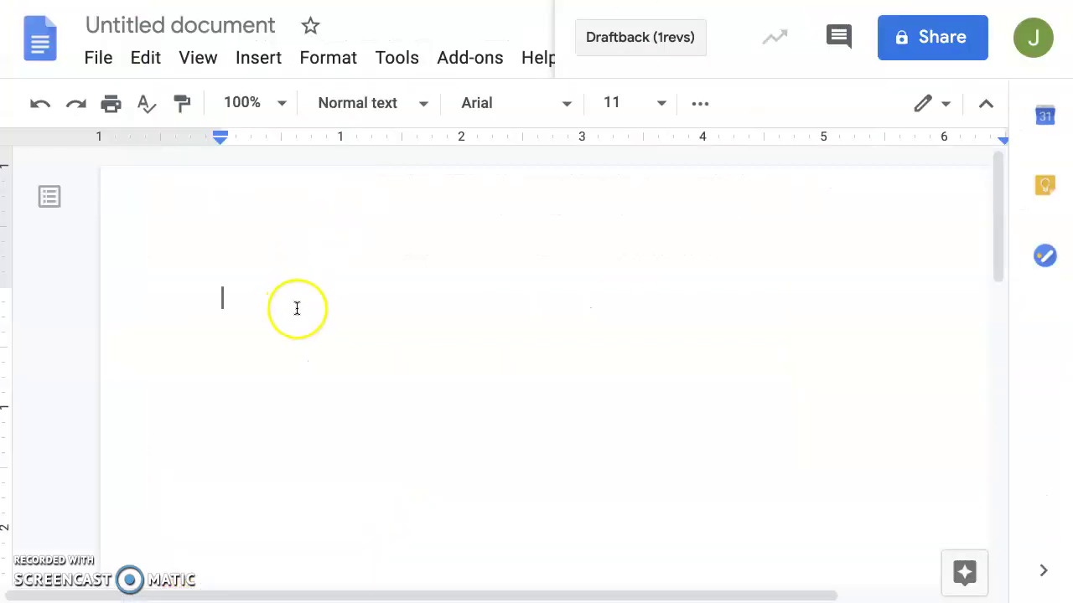
right_click(295, 300)
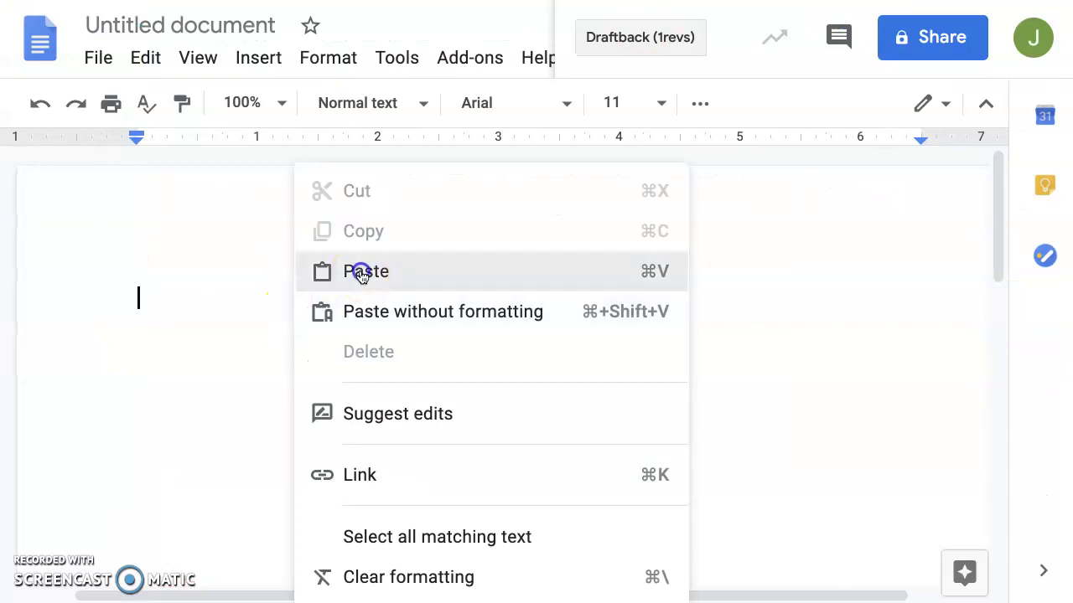
click(358, 270)
key(Return)
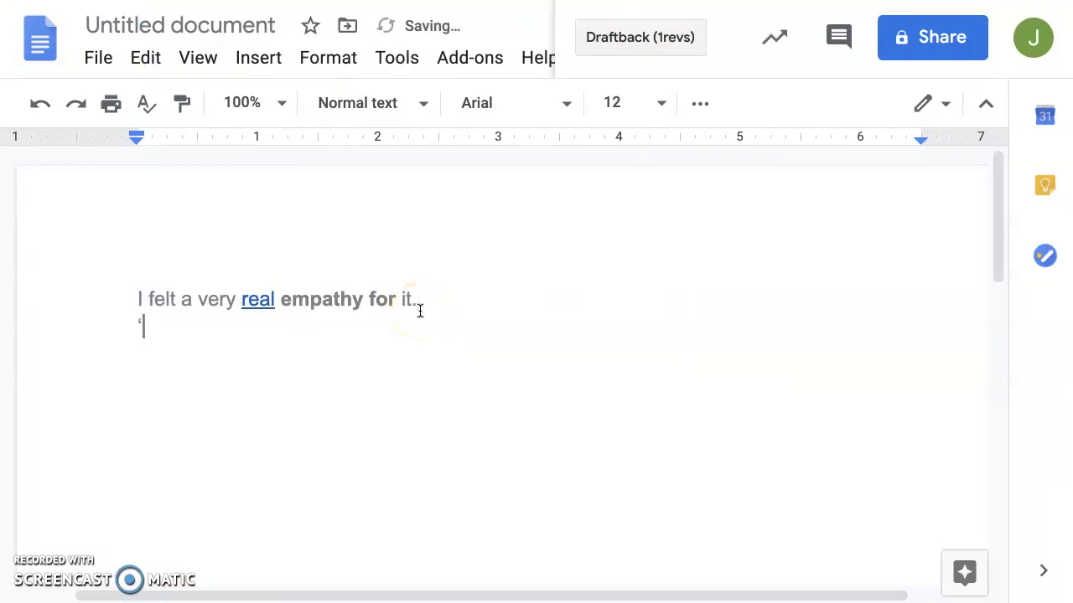
key(Return)
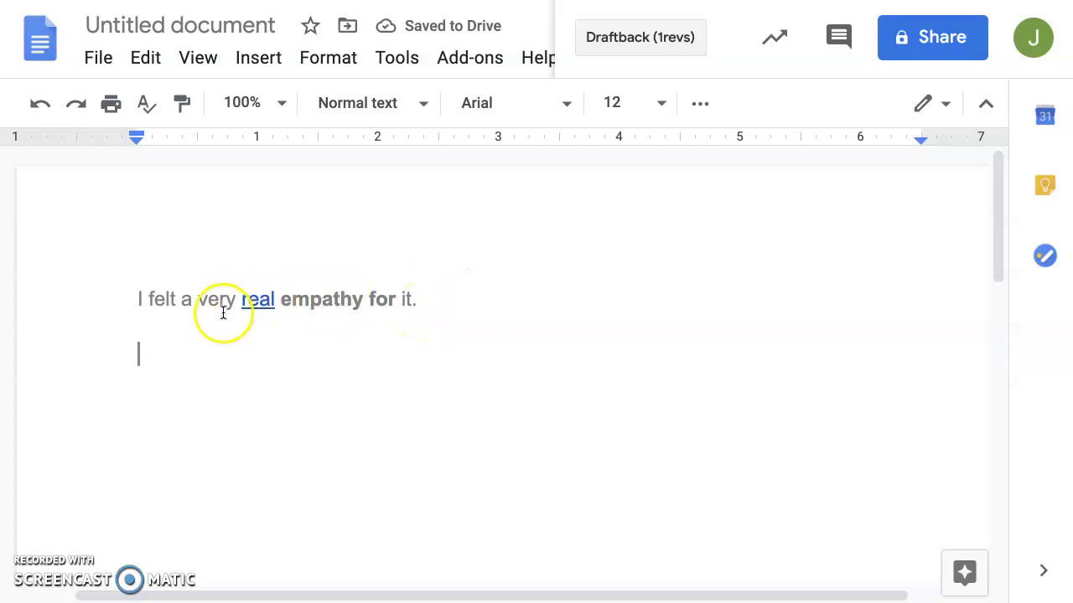
- Bold the verb "felt" in the pasted sentence, and highlight "empathy" and "for" to point out the collocation pattern
double_click(165, 300)
key(ctrl+b)
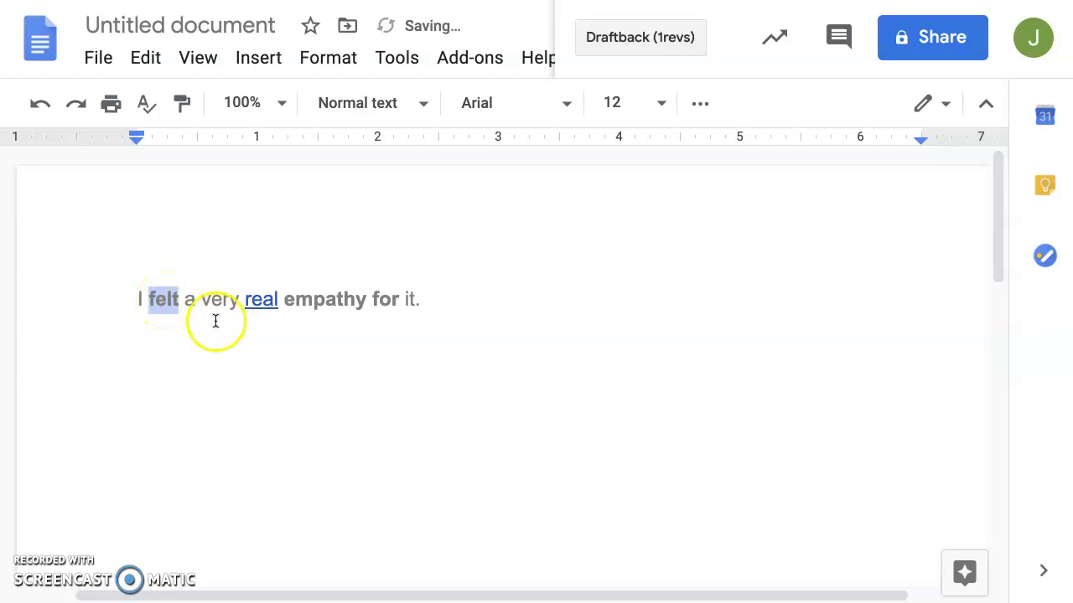
double_click(310, 300)
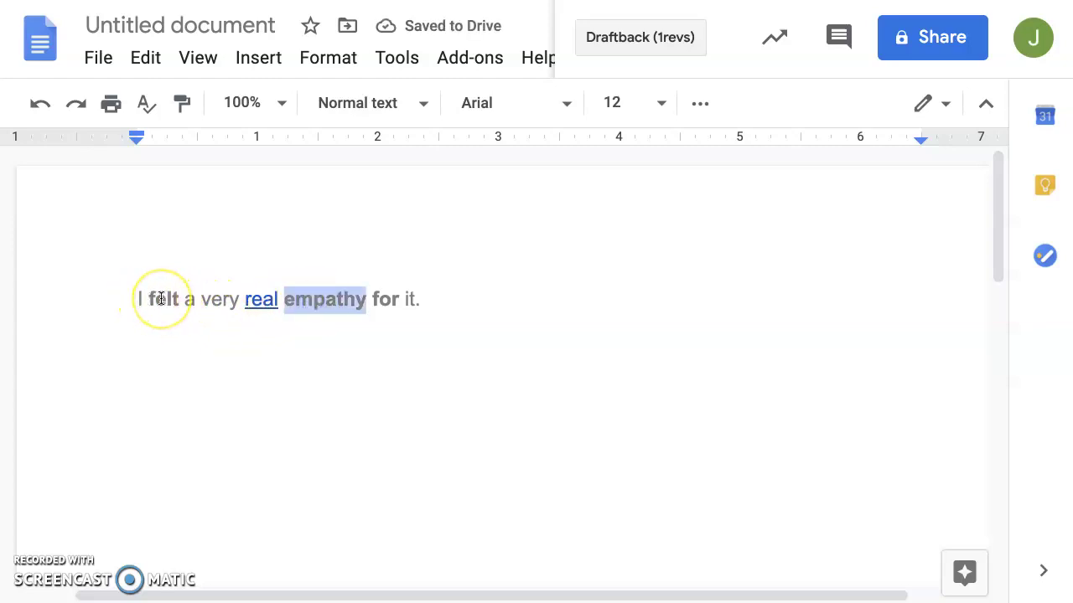
click(159, 299)
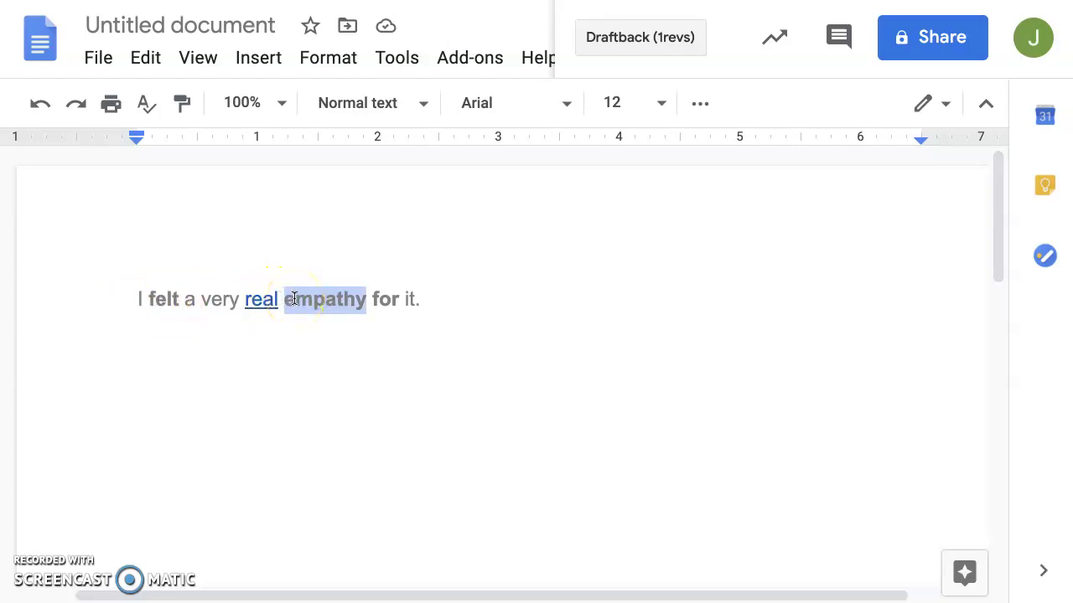
double_click(381, 300)
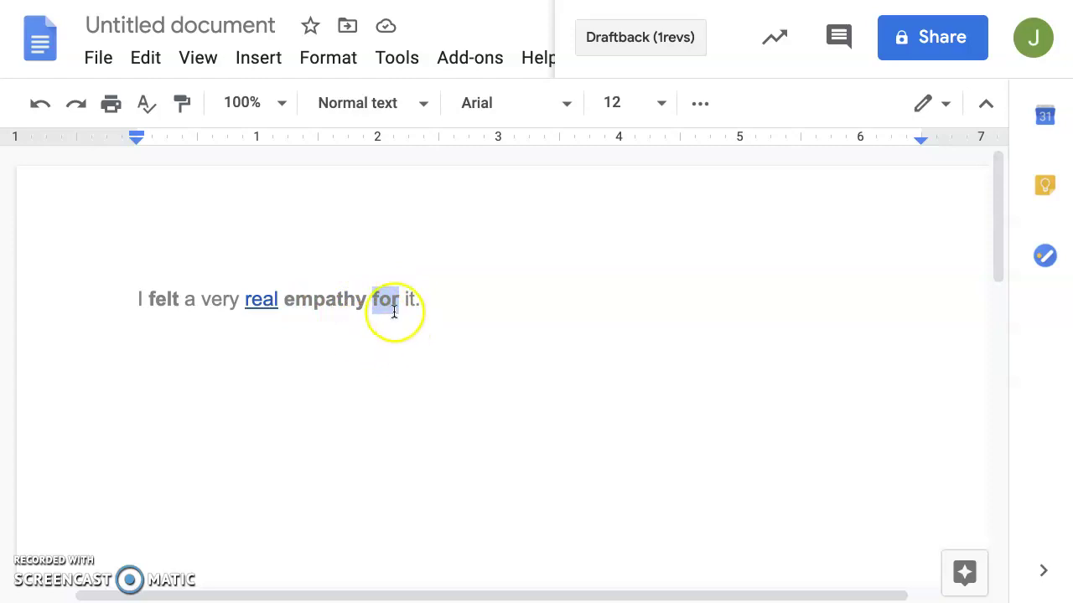
double_click(414, 299)
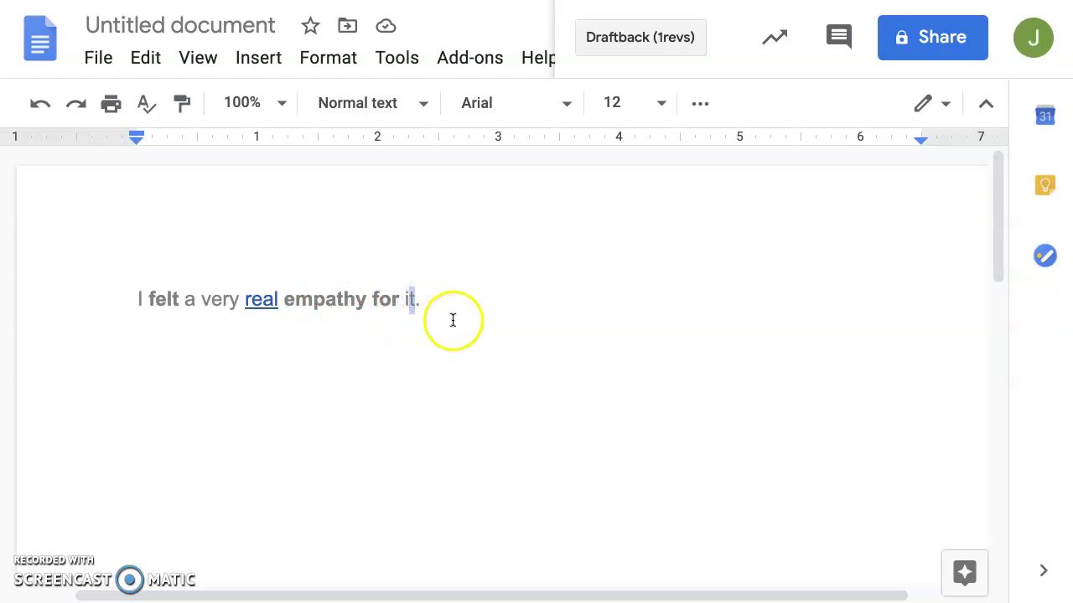
- Write the sentence "Robots feel empathy for humans." below the pasted example, leaving a blank line between them
click(447, 299)
key(Return)
key(Return)
text(Robots)
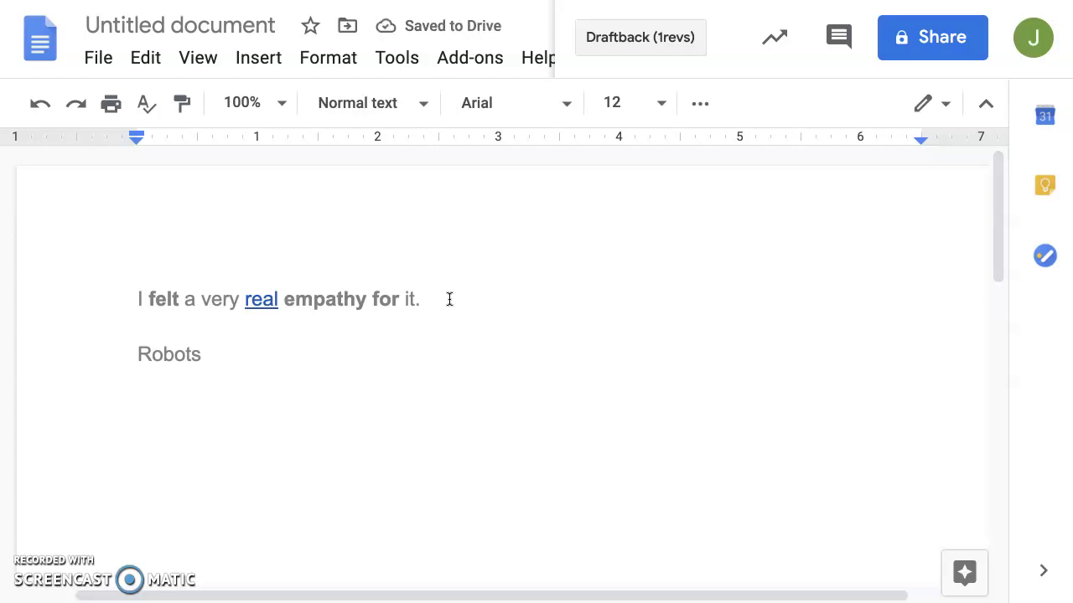
text(feel )
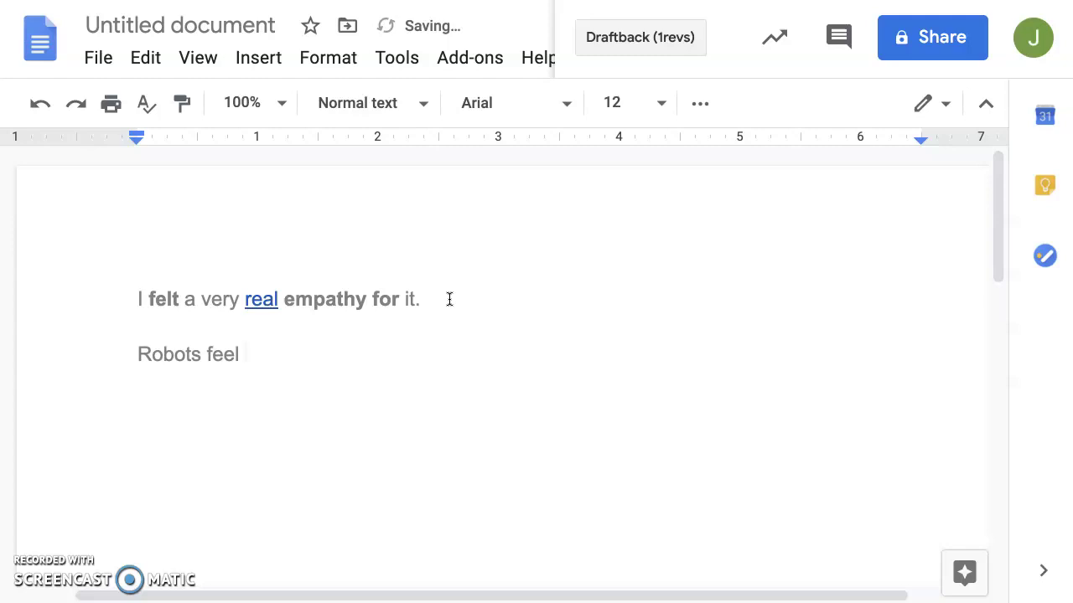
text(empathy for)
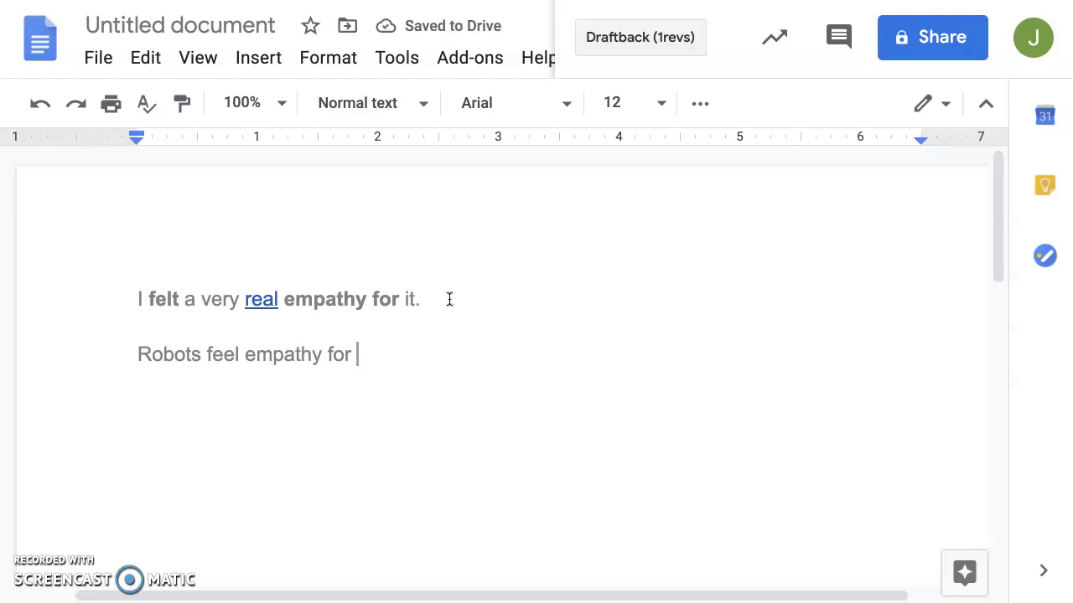
text( humans.)
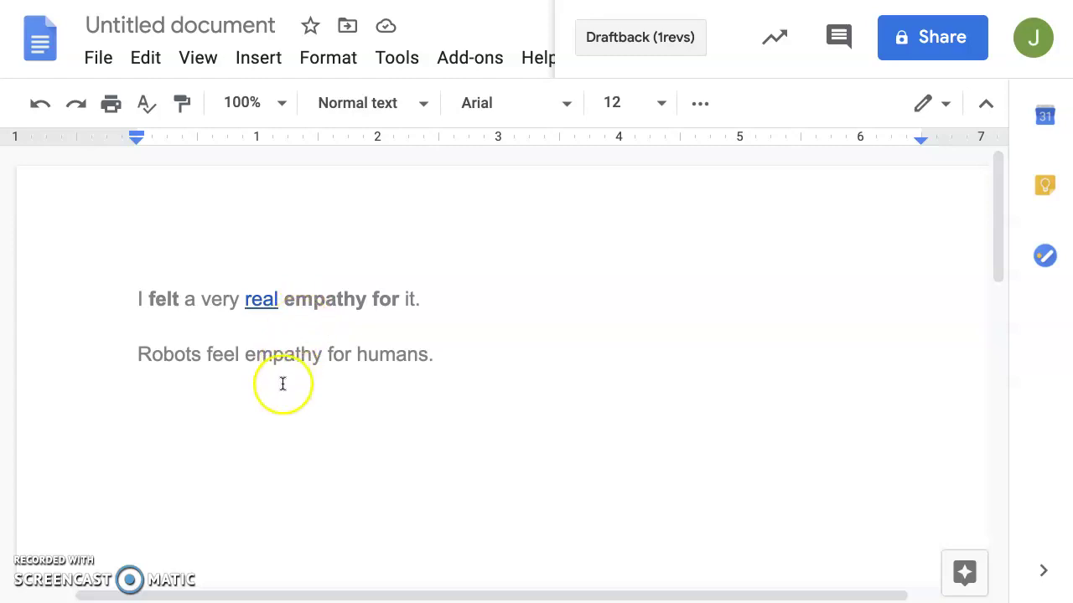
- Highlight "for" and "humans" in the robots sentence, and make it negative by inserting "don't" before "feel"
double_click(342, 353)
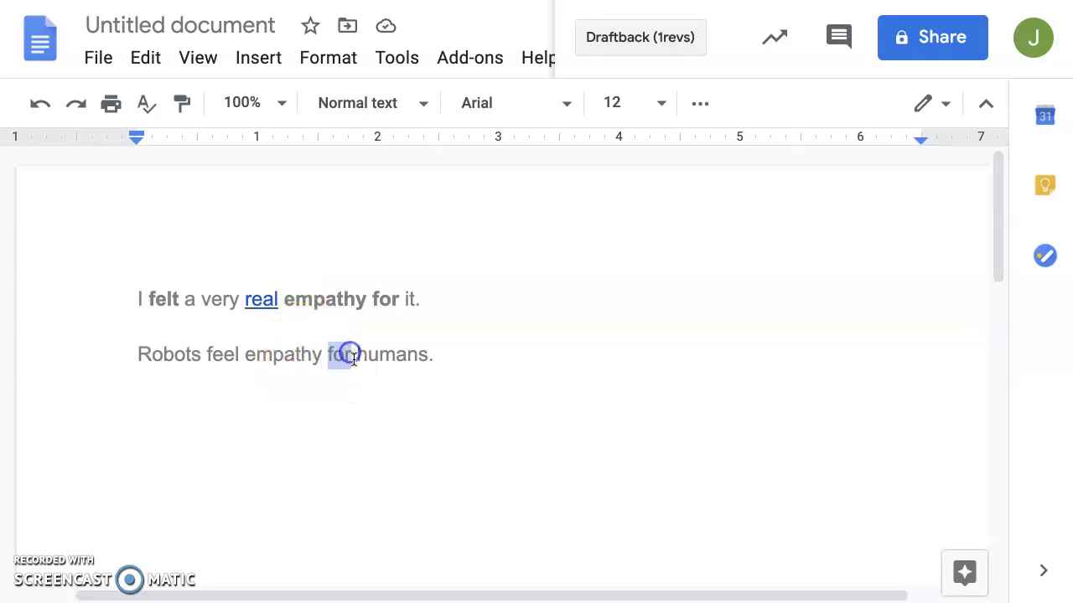
drag(357, 355, 425, 357)
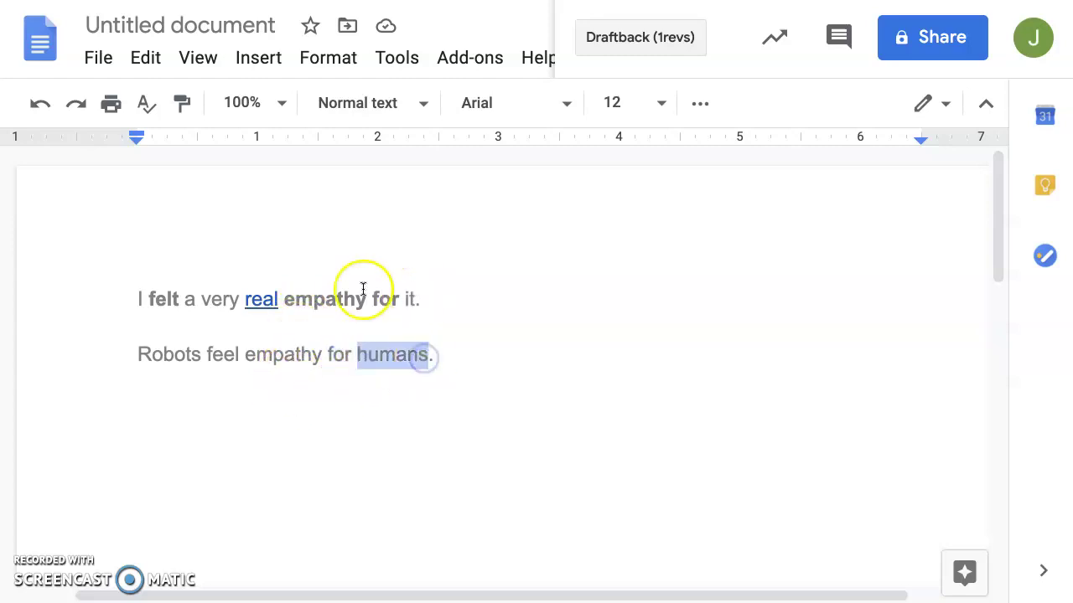
click(242, 383)
click(206, 356)
text(don)
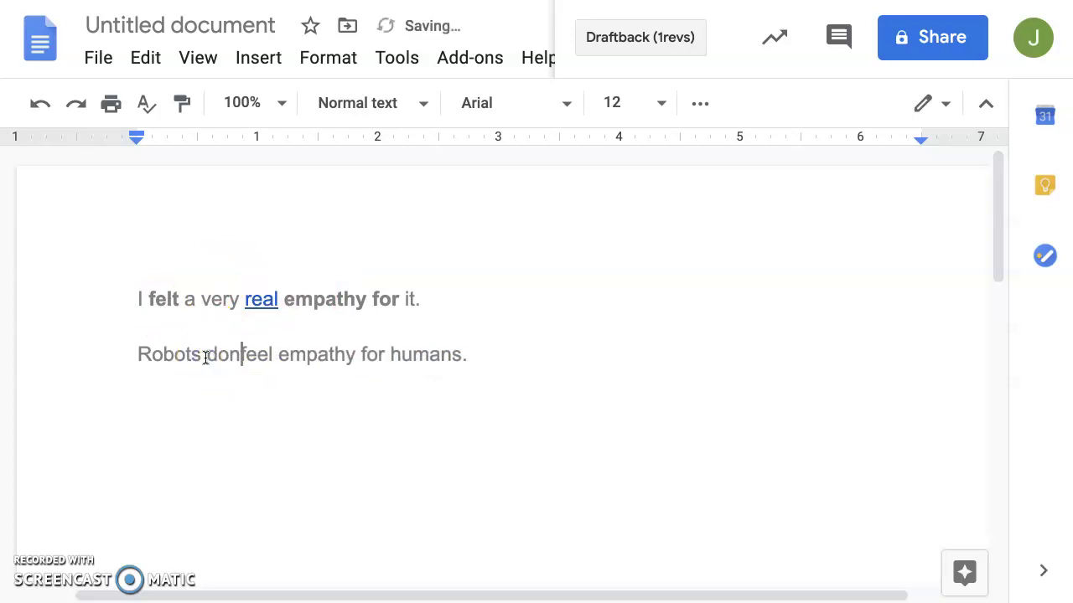
text('t)
click(238, 361)
- Try extending the robots sentence with "; therefore, I'm scared of them", and remove the addition so it ends after "humans."
click(537, 331)
click(477, 354)
text(; therefore, )
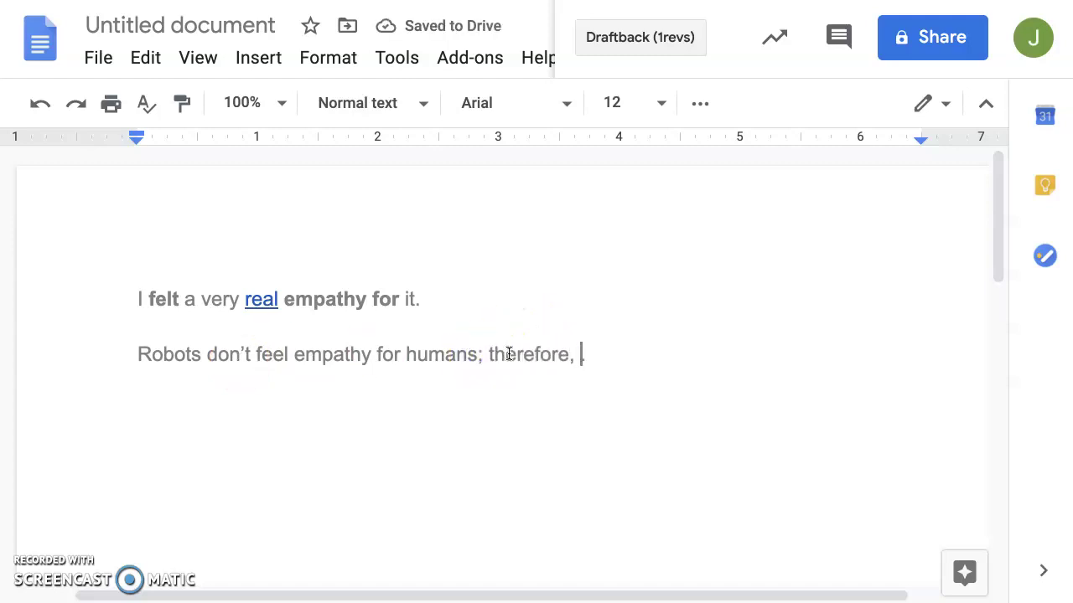
text(I'm scared of them)
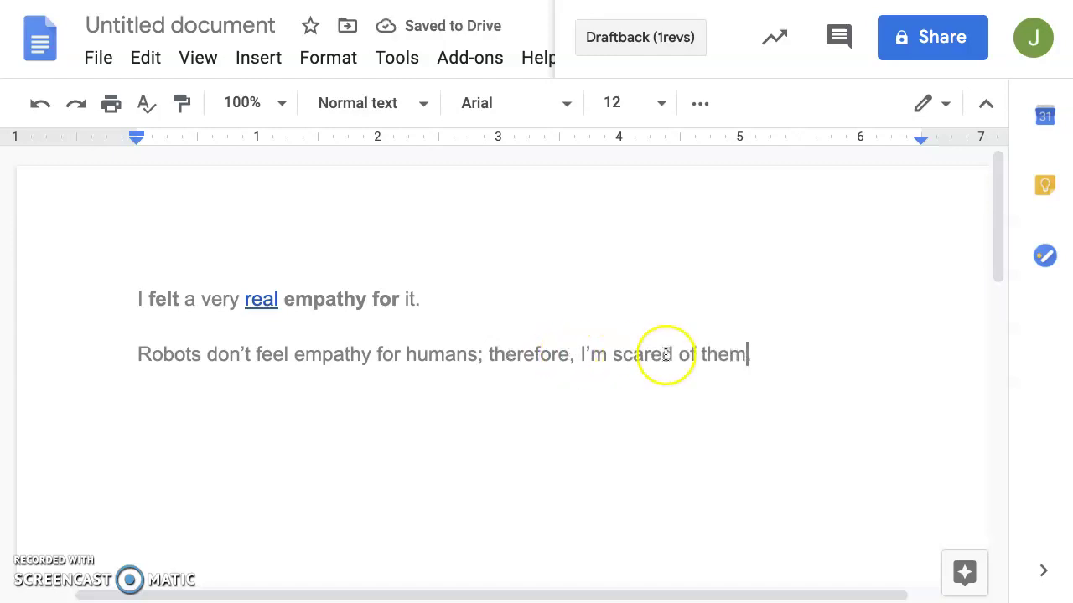
drag(752, 353, 478, 357)
key(BackSpace)
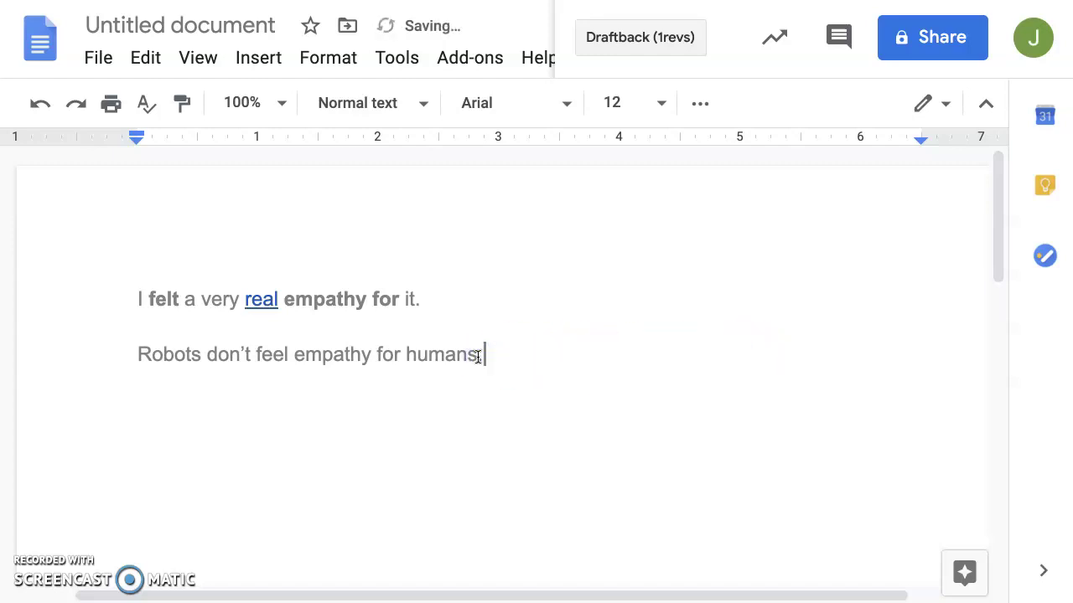
key(BackSpace)
text(.)
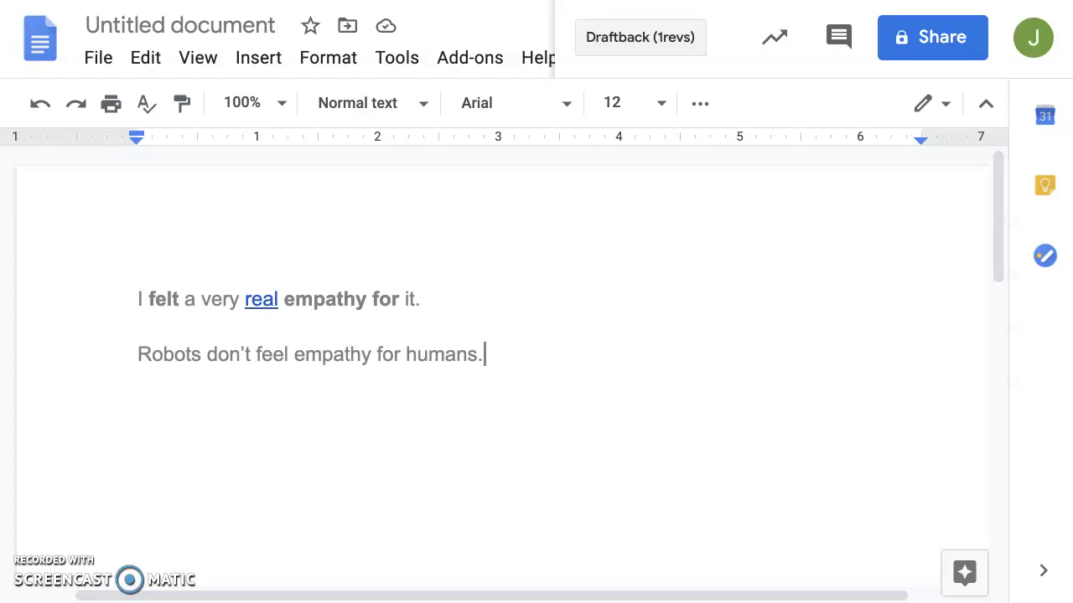
- Switch to the Longman dictionary and look up the word "transform"
key(ctrl+Tab)
scroll(472, 394, up, 5)
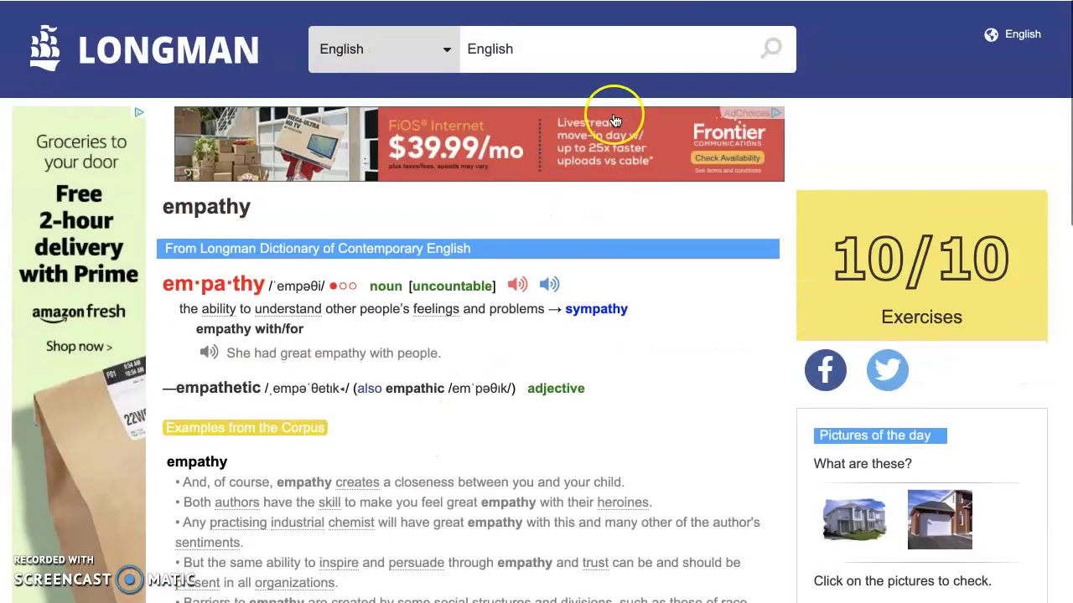
click(554, 49)
text(trans)
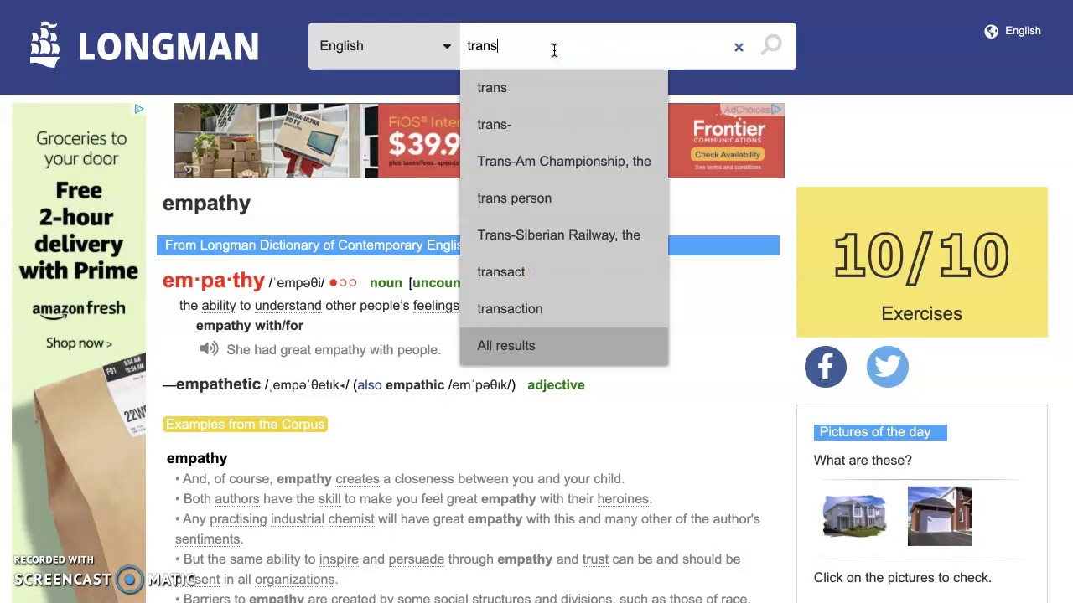
text(form)
key(Return)
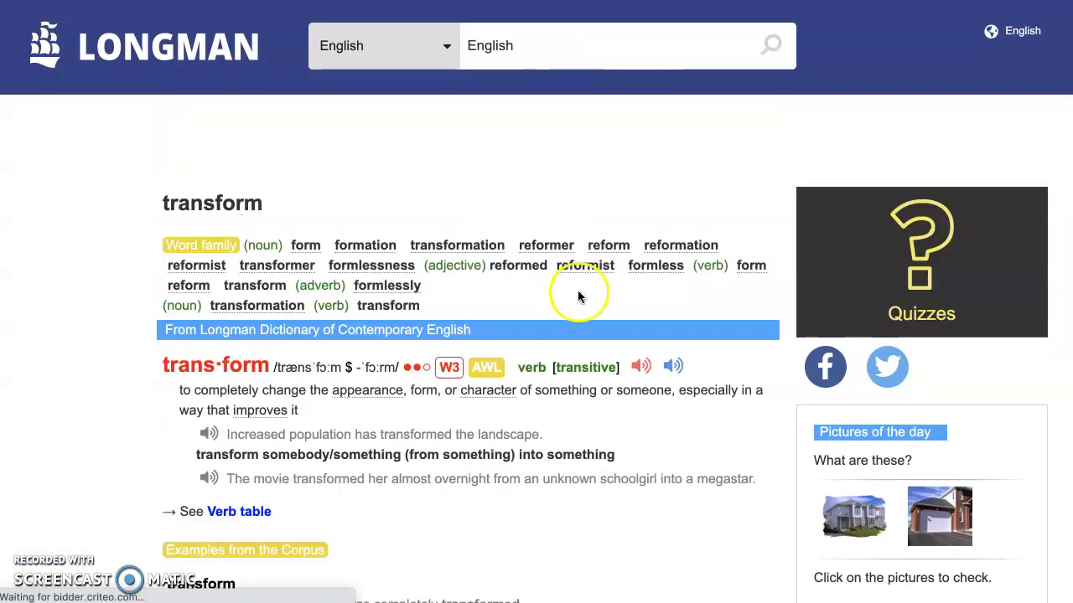
- Examine the word family, definition and corpus examples for "transform", highlighting the pattern "transform somebody/something (from something) into something"
scroll(575, 289, down, 2)
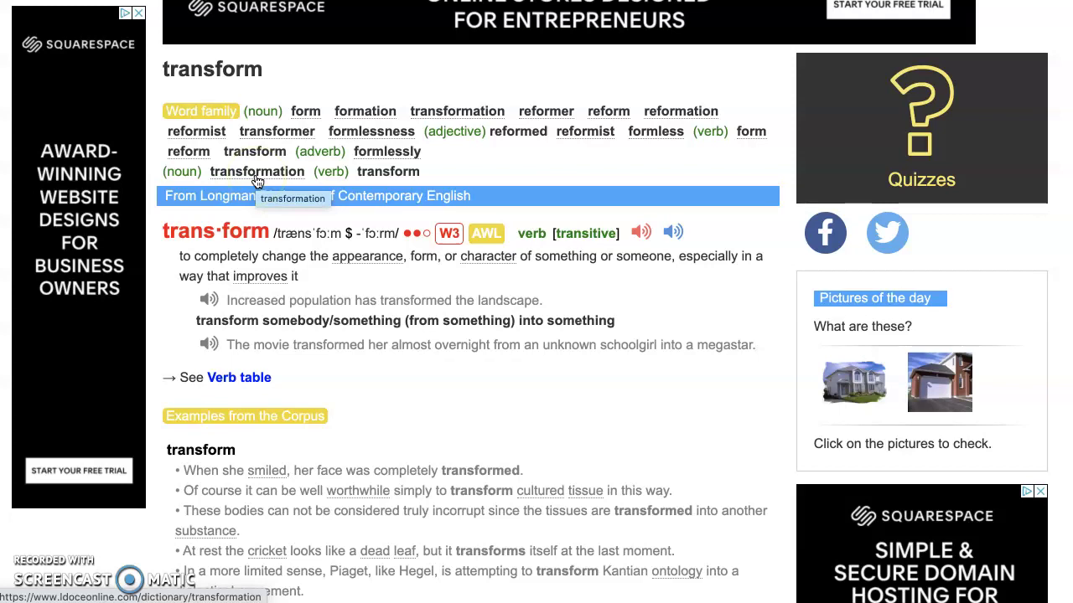
click(401, 267)
scroll(421, 281, down, 5)
scroll(421, 282, up, 2)
scroll(422, 282, down, 5)
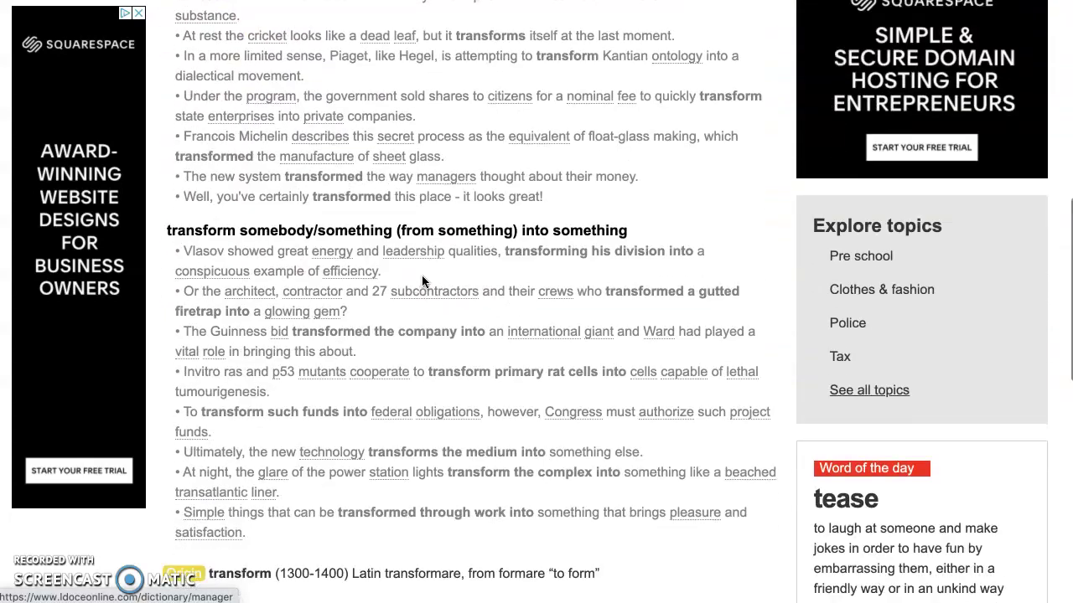
scroll(421, 282, up, 2)
drag(163, 282, 620, 291)
scroll(536, 282, up, 1)
scroll(536, 277, down, 1)
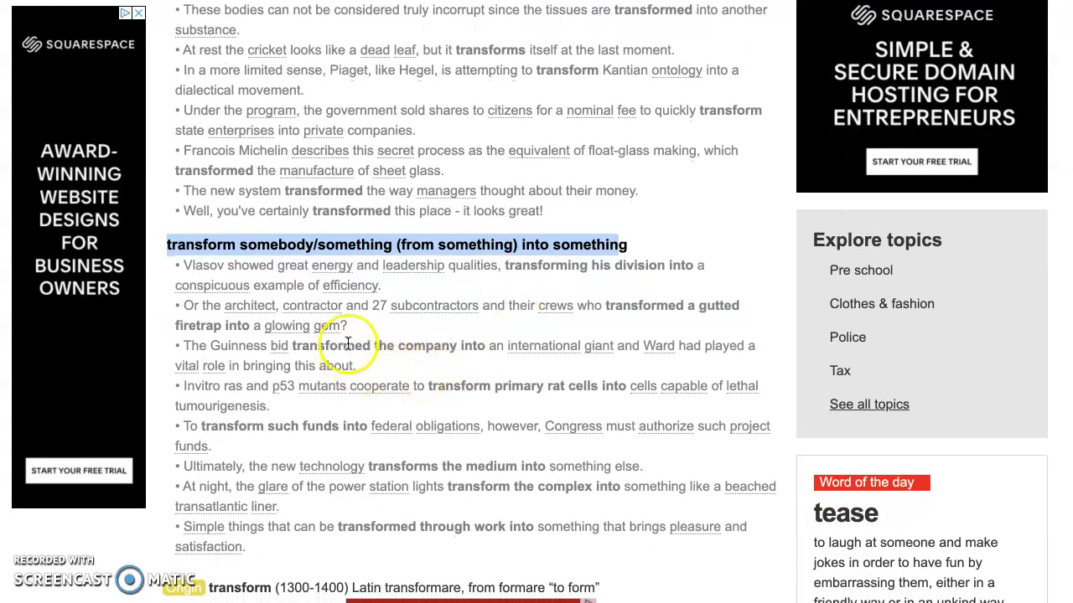
- Copy the example "Ultimately, the new technology transforms the medium into something else." into the Google Docs document below the robots sentence and start a new line
drag(670, 467, 164, 467)
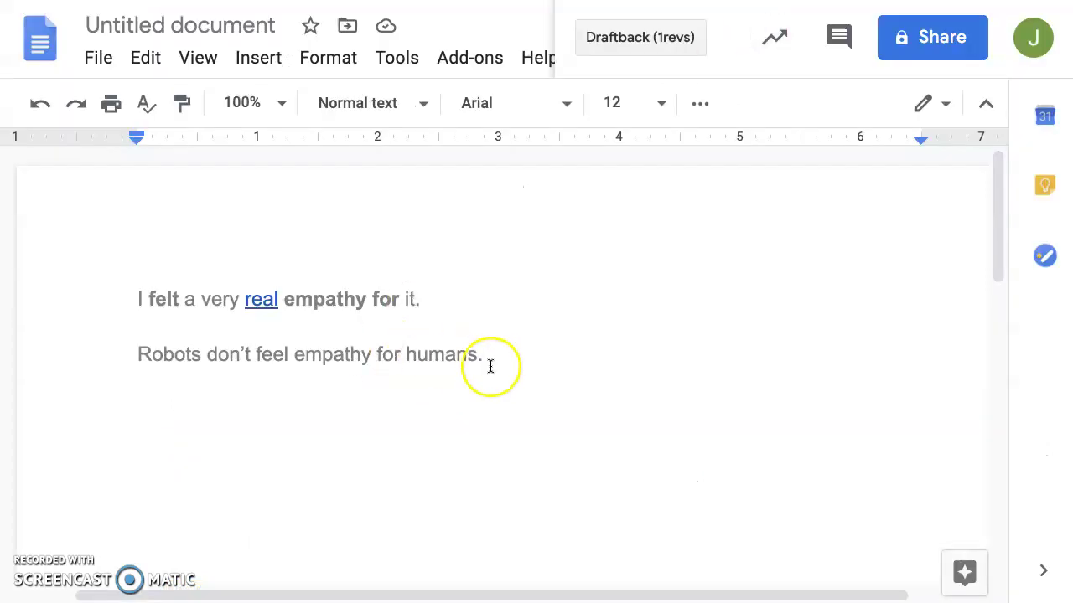
text(• Ultimately, the new technology transforms the medium into something else.)
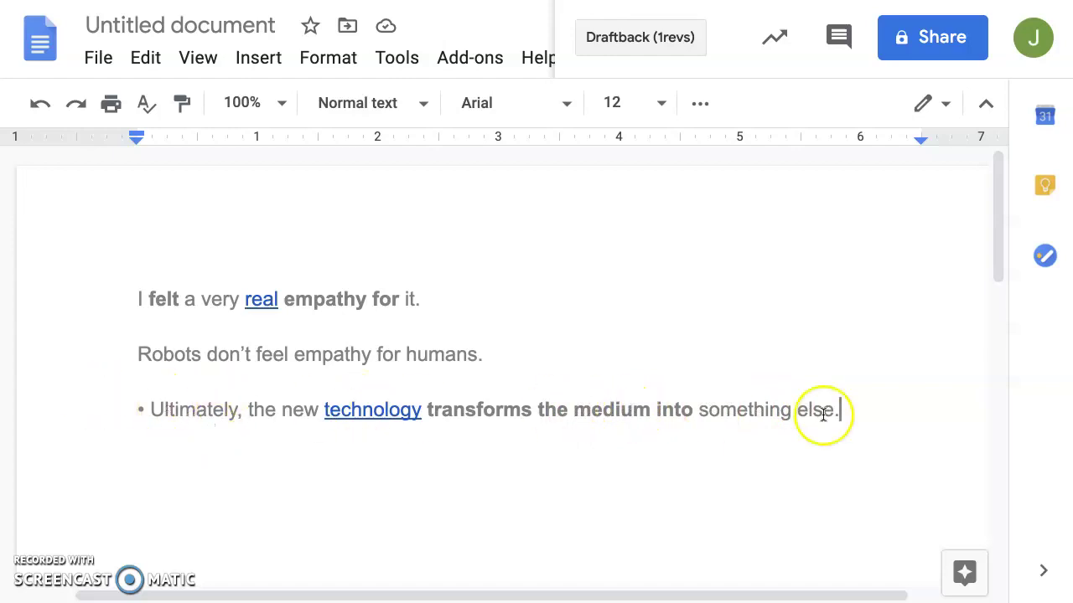
key(Return)
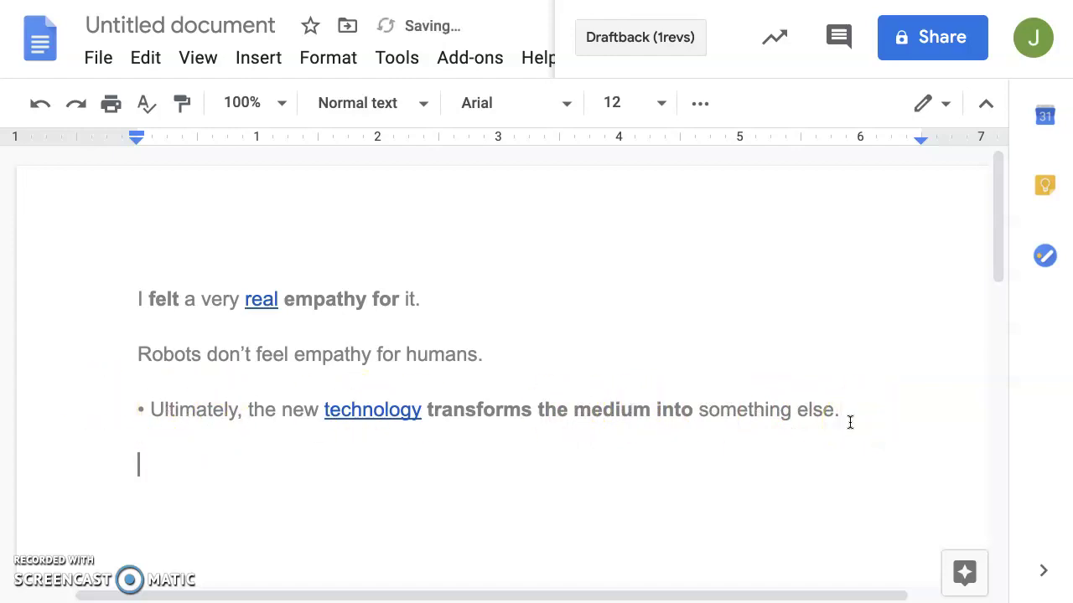
- Write the sentence "Artificial intelligence transforms the work experience into something different." below the pasted technology example
text(Ar)
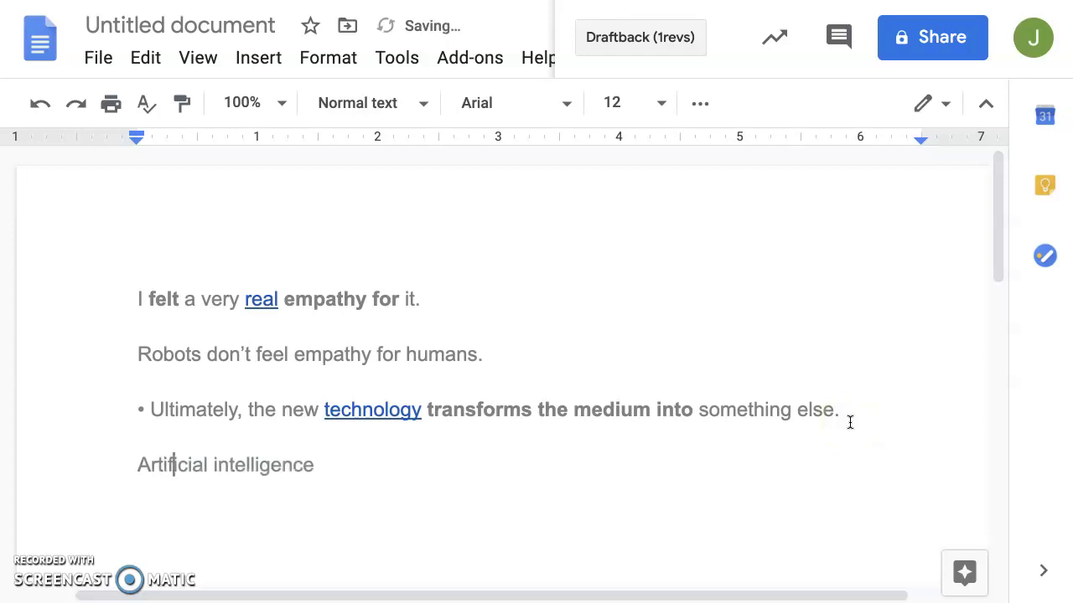
text(tificial intelligence transforms )
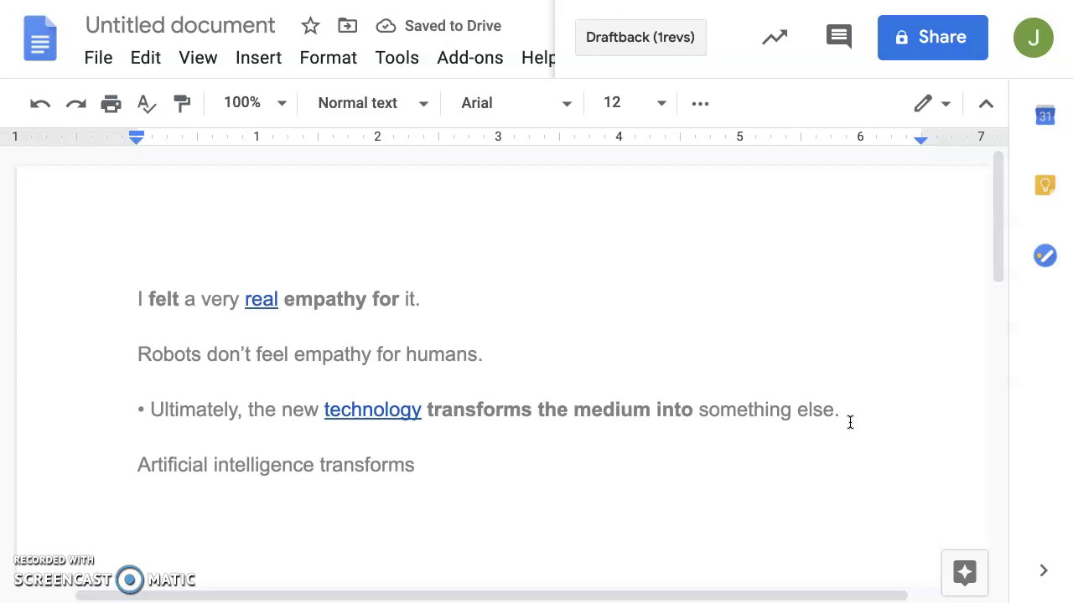
text(the work experience)
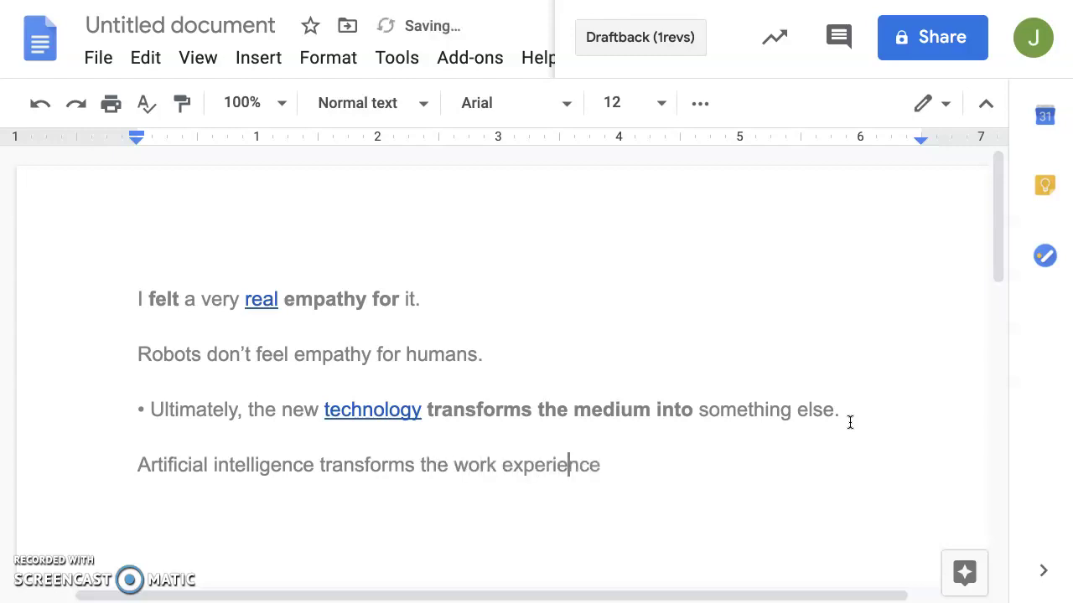
text( into something different.)
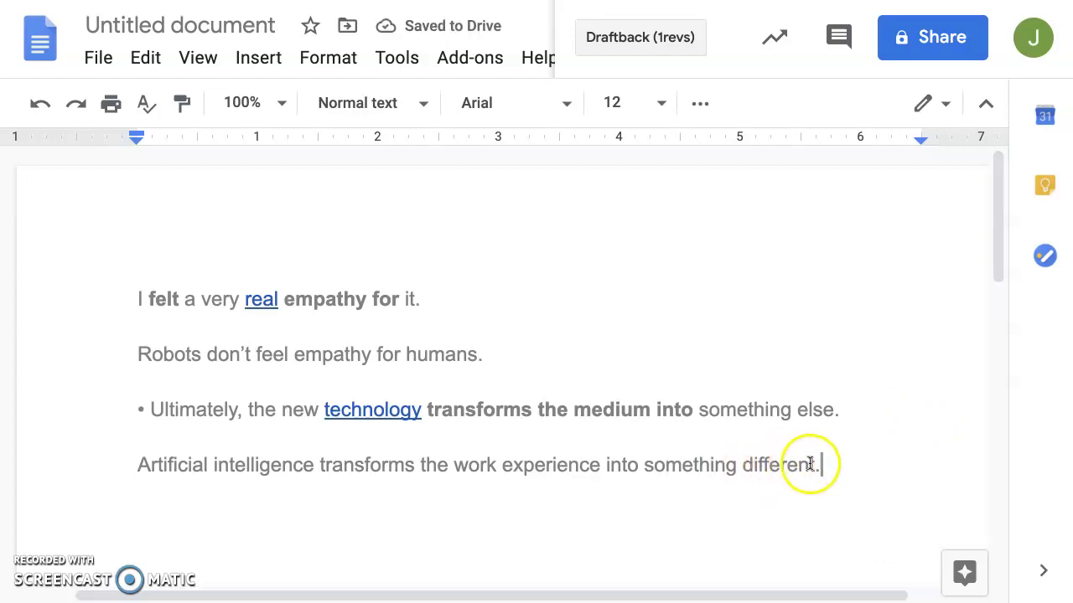
drag(815, 463, 662, 468)
click(814, 464)
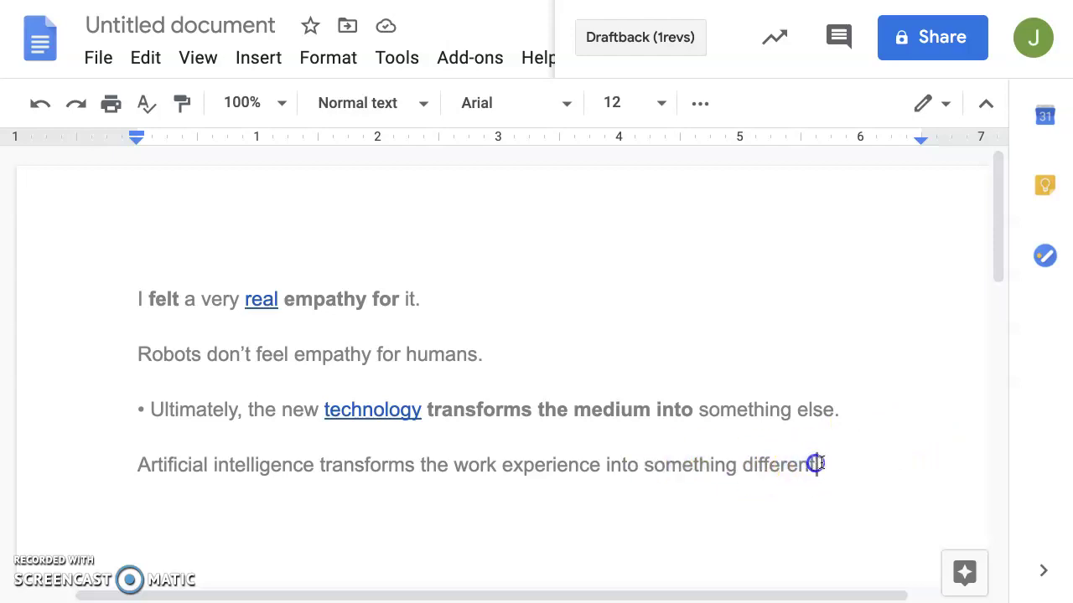
- Bold the words "transforms" and "into" in the artificial intelligence sentence
double_click(370, 466)
key(ctrl+b)
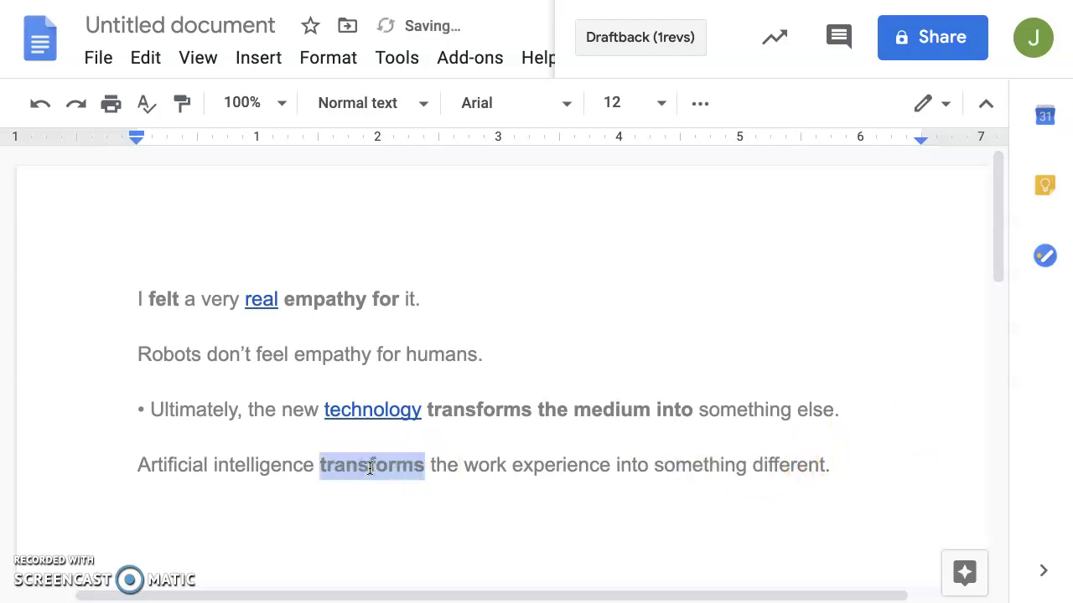
double_click(619, 466)
key(ctrl+b)
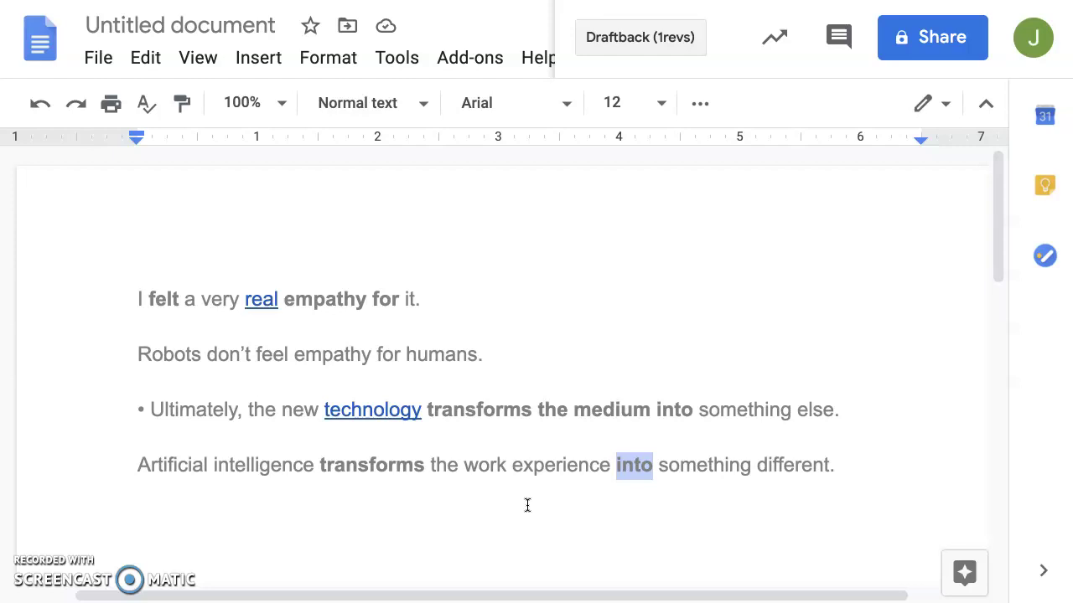
click(561, 501)
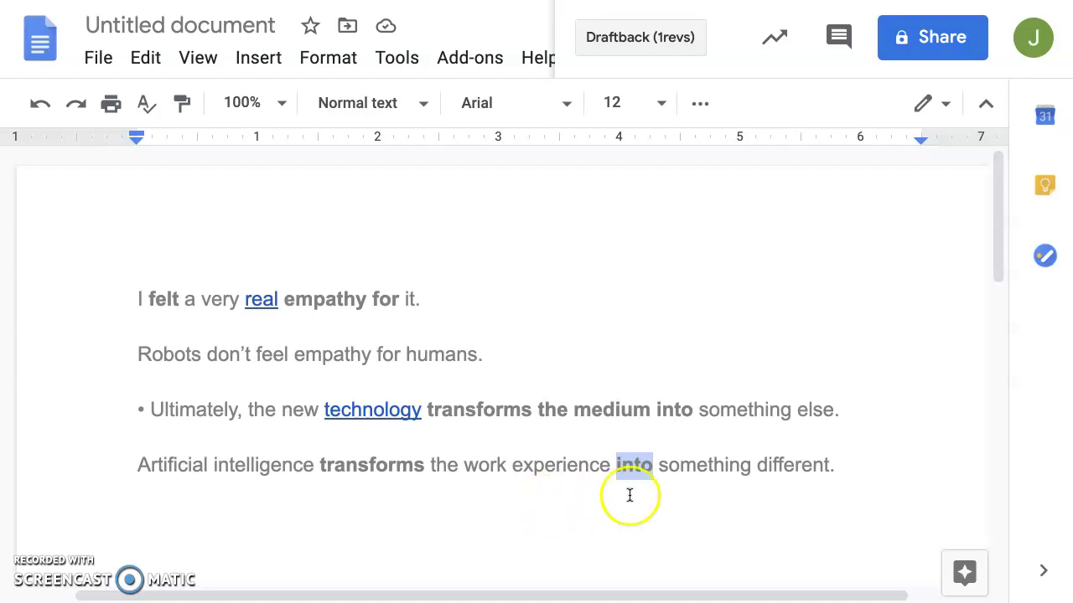
- Add the word "Collocation" on a new line below the artificial intelligence sentence and make it bold
click(825, 469)
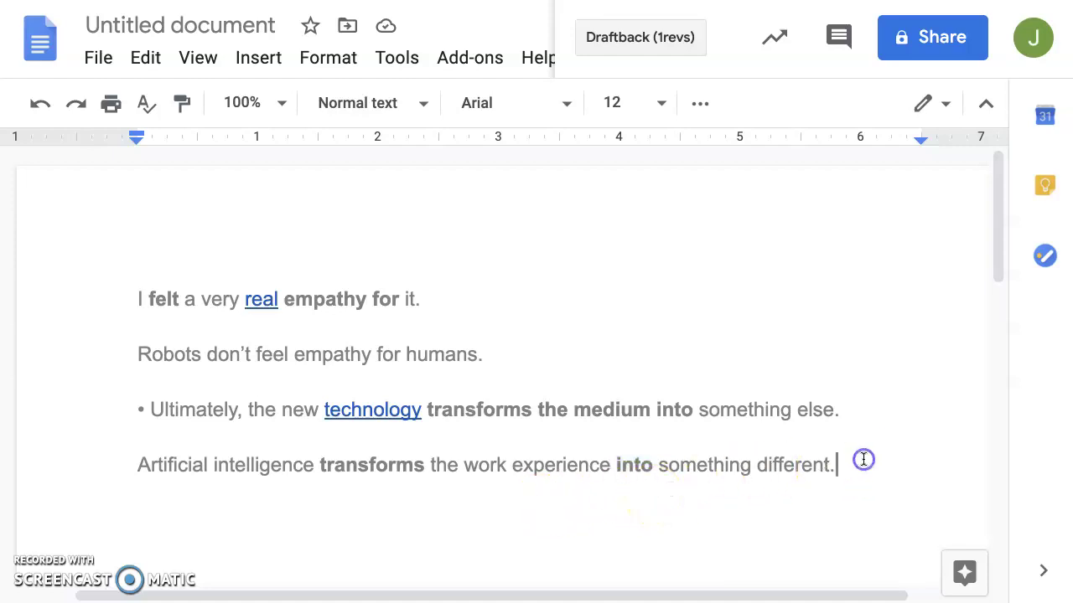
key(Return)
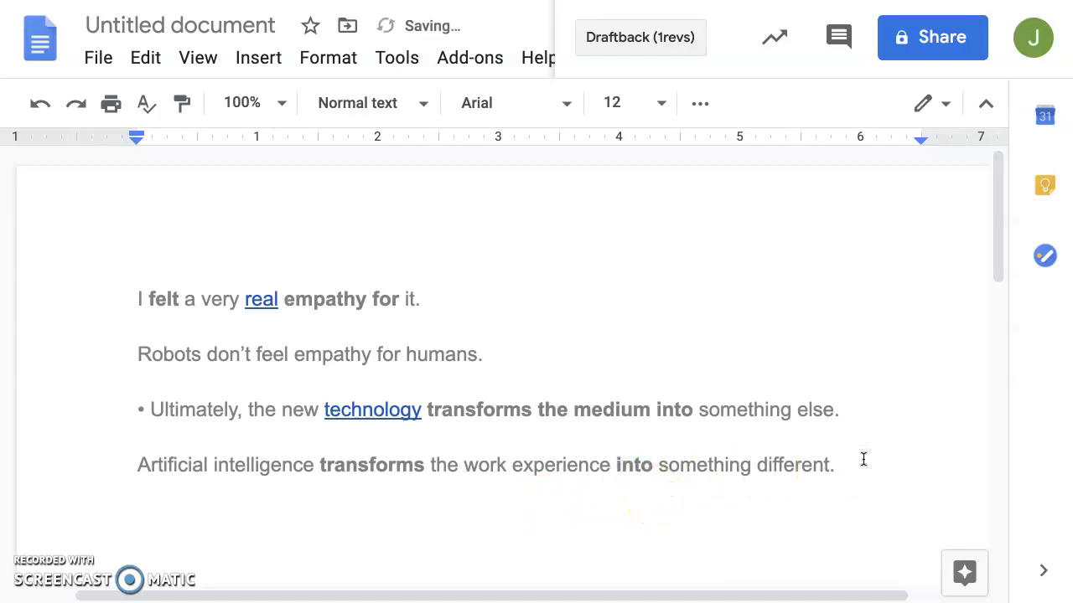
text(Colloc)
key(BackSpace)
key(BackSpace)
text(ocation)
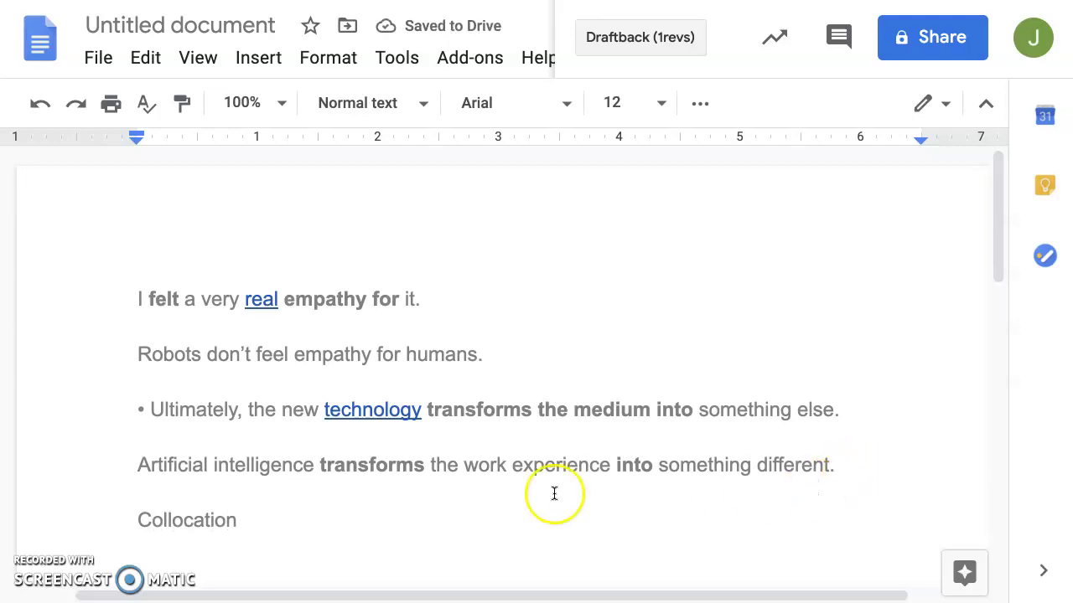
drag(335, 515, 84, 513)
key(ctrl+b)
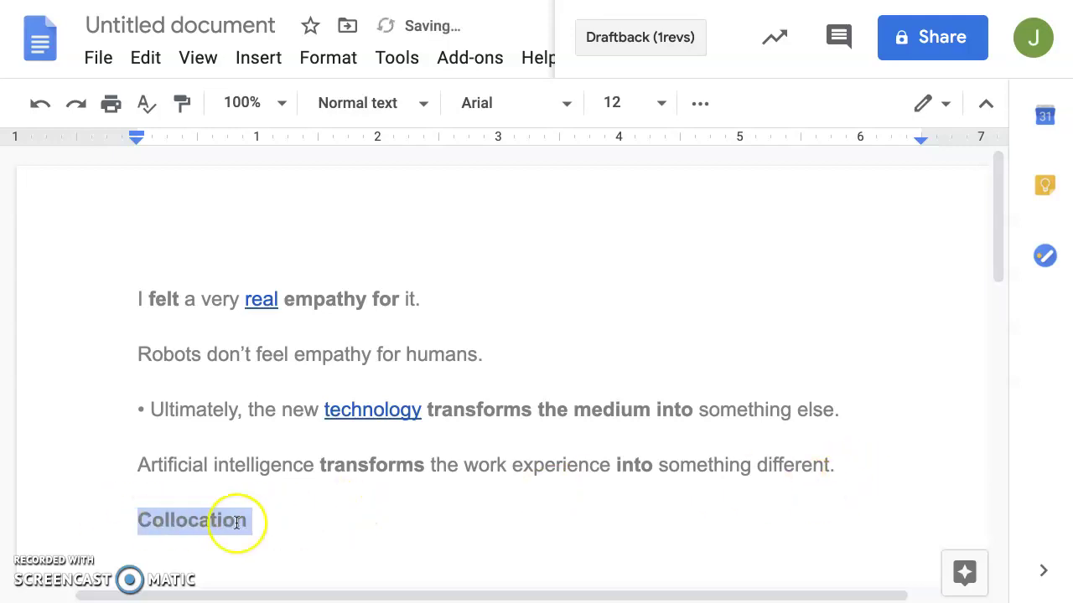
- Complete the "Collocation" line with the definition "= words that fit together"
scroll(295, 530, right, 1)
click(270, 526)
text(= words that f)
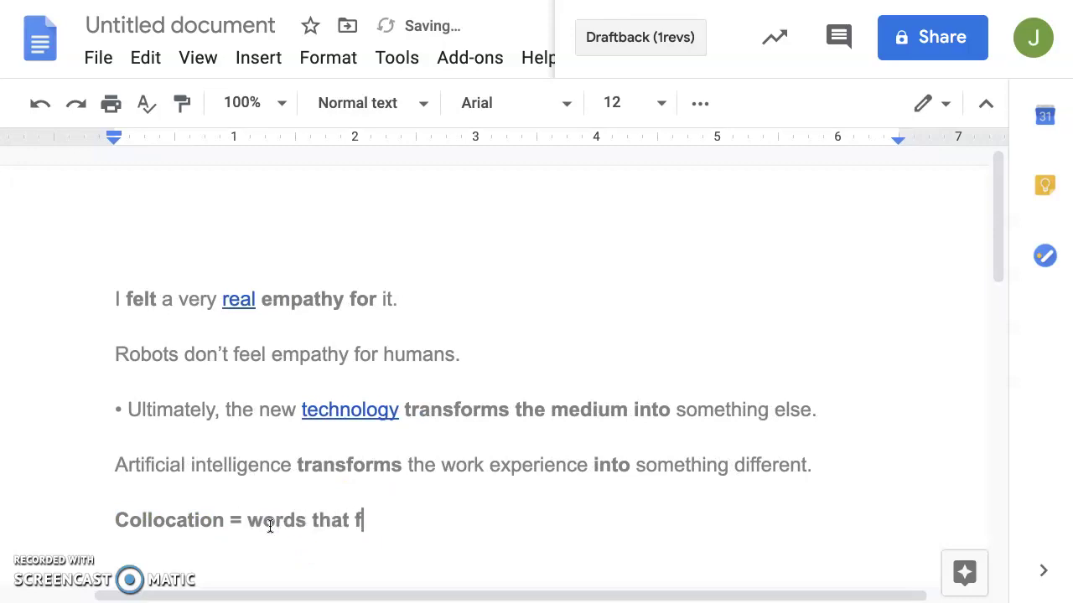
text(it together)
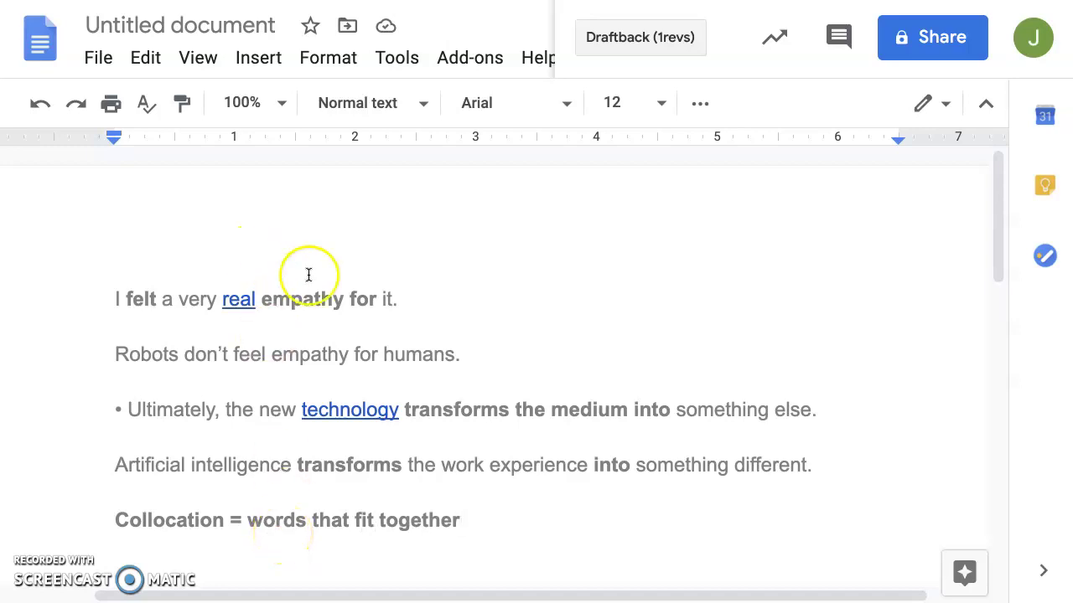
- Underline "empathy for" in the first sentence to mark the collocation
drag(377, 299, 262, 300)
key(ctrl+u)
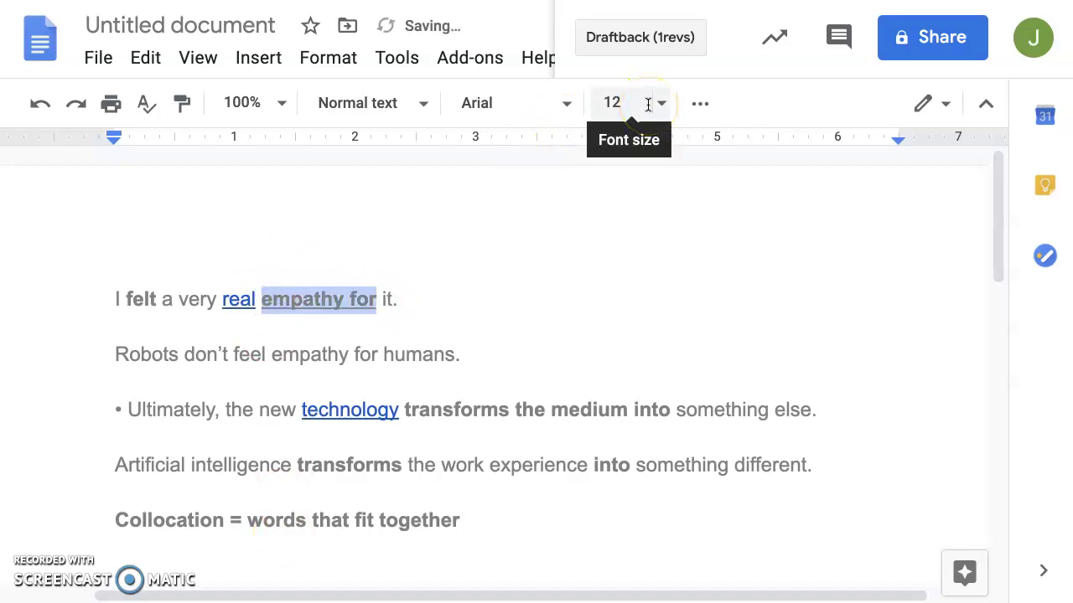